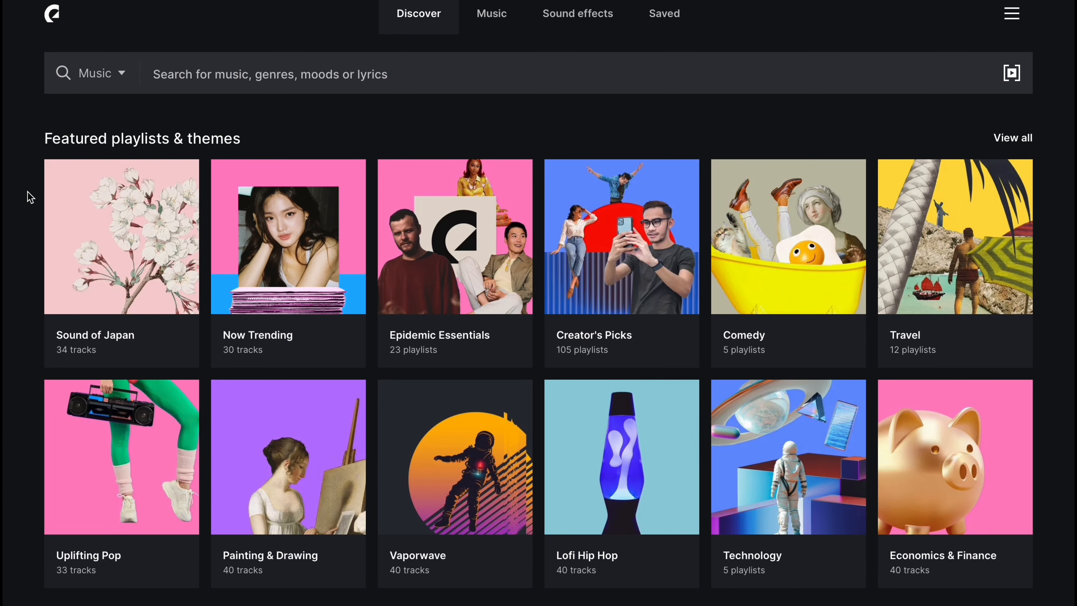
# Step: Browse the music catalog's featured playlists, genres and moods
pyautogui.scroll(-10, 30, 196)
pyautogui.scroll(-3, 30, 197)
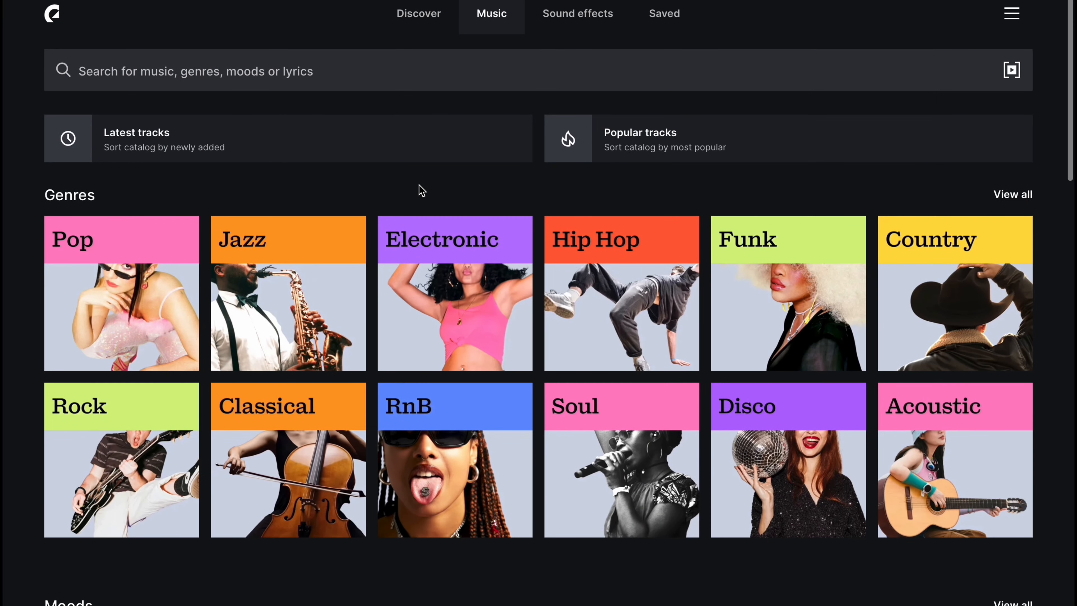
pyautogui.scroll(-15, 421, 190)
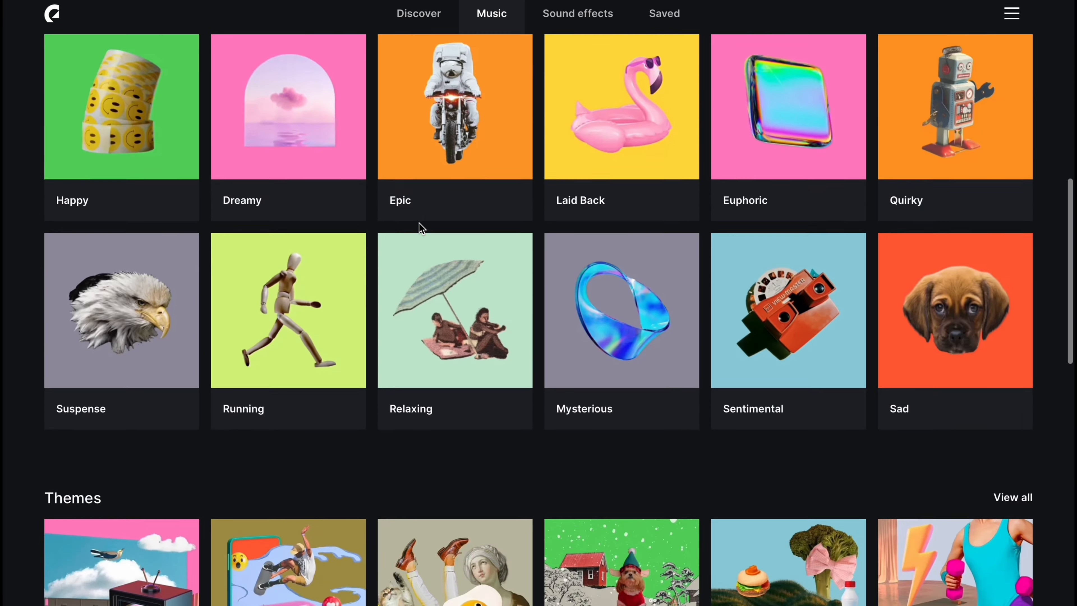
pyautogui.scroll(-4, 420, 223)
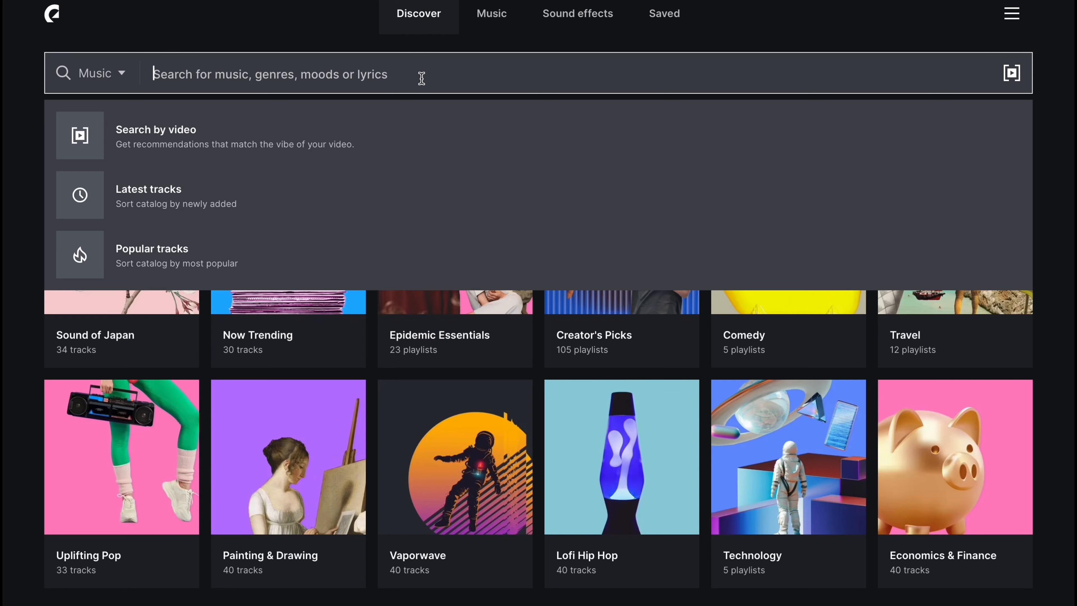
# Step: Search the music library for chilled out and play a preview of the track Shifting Breeze
pyautogui.write('dd')
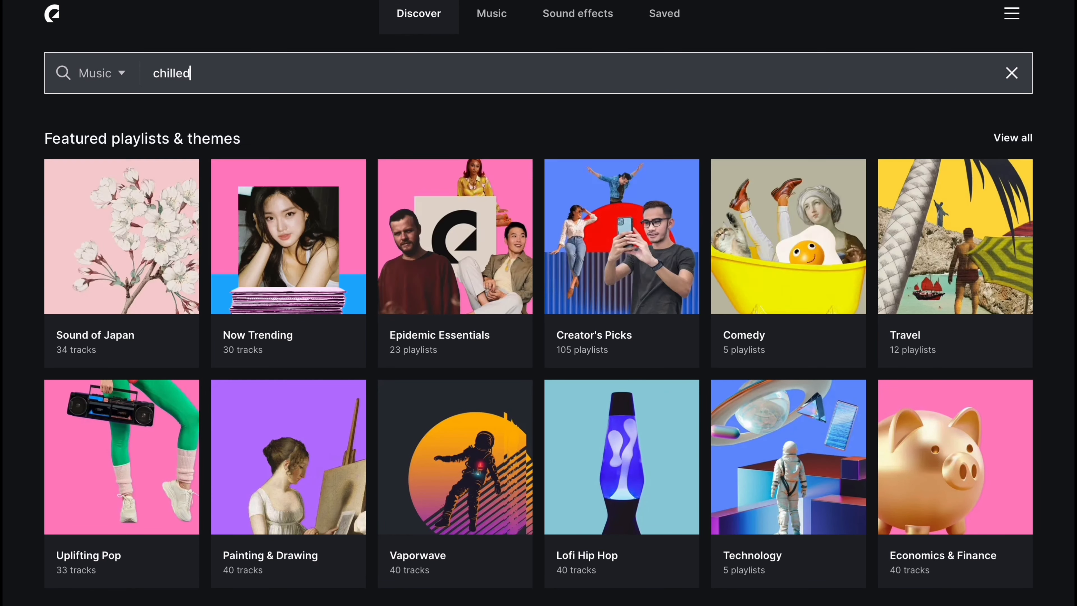
pyautogui.write(' out')
pyautogui.press('Return')
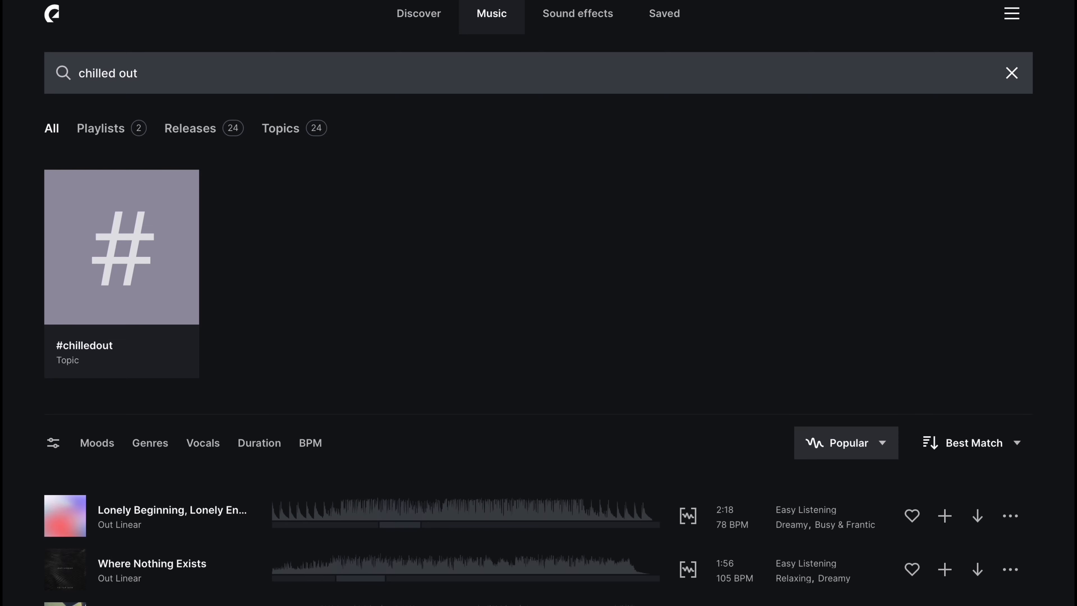
pyautogui.scroll(-9, 351, 297)
pyautogui.click(72, 344)
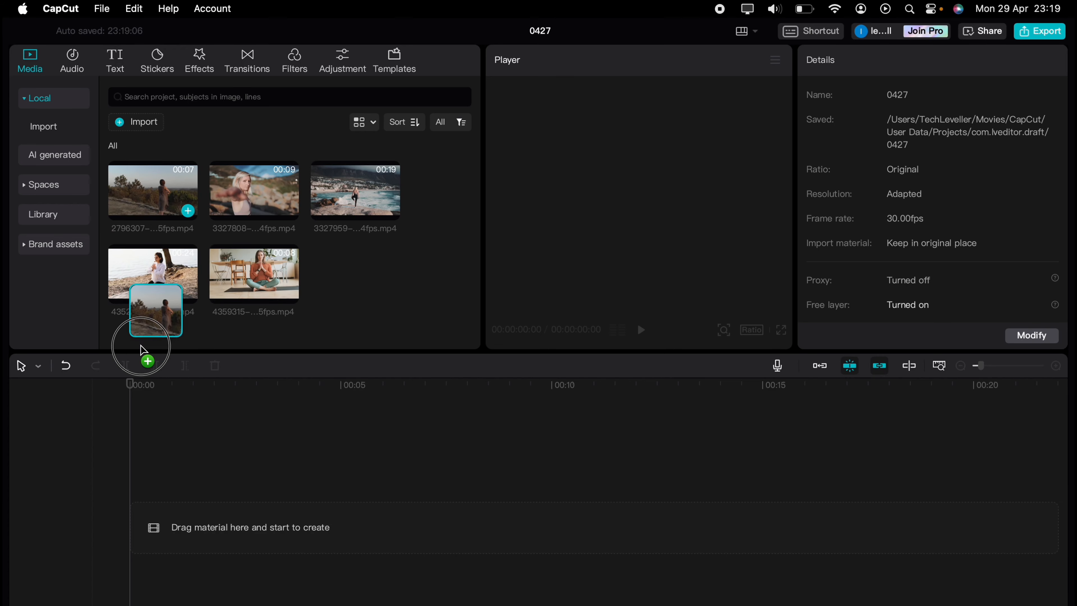
# Step: In CapCut, stack all five yoga clips on separate timeline tracks, each starting at the beginning
pyautogui.moveTo(145, 356); pyautogui.dragTo(149, 498)
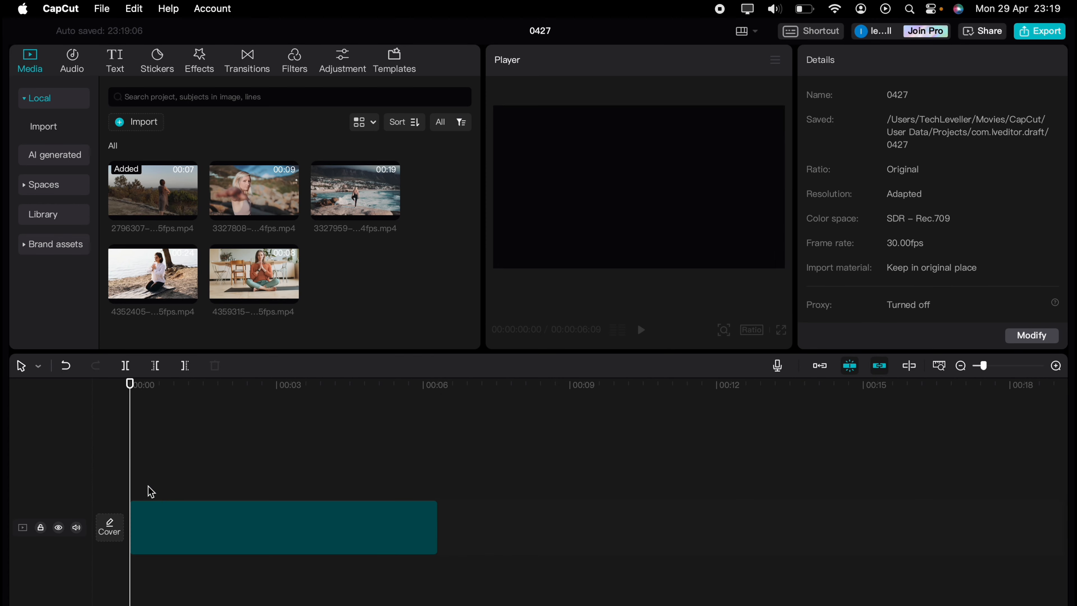
pyautogui.moveTo(343, 199); pyautogui.dragTo(144, 582)
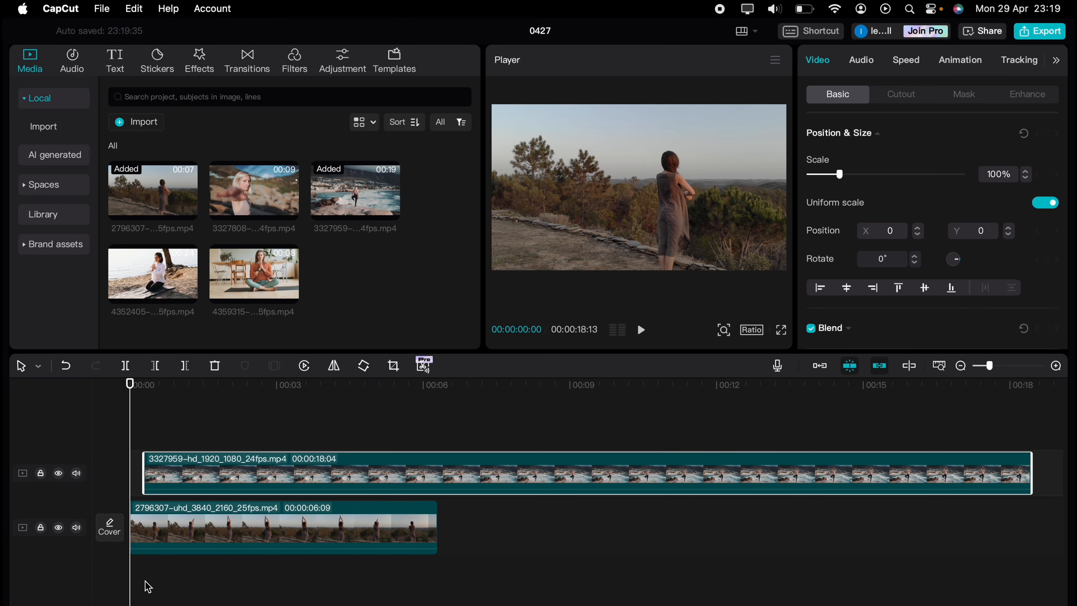
pyautogui.moveTo(242, 207); pyautogui.dragTo(152, 467)
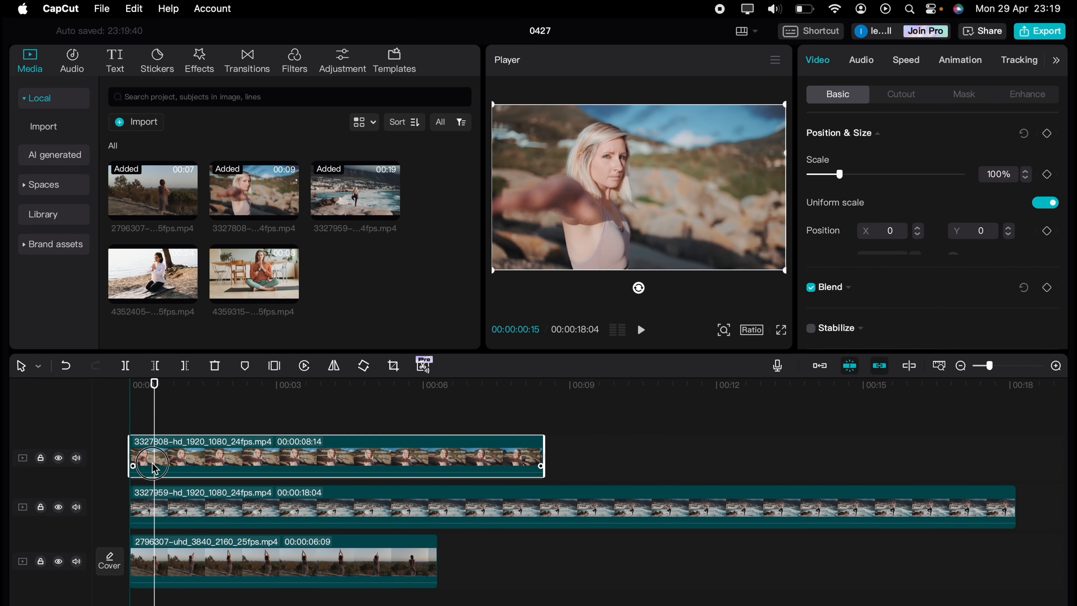
pyautogui.moveTo(159, 282); pyautogui.dragTo(140, 420)
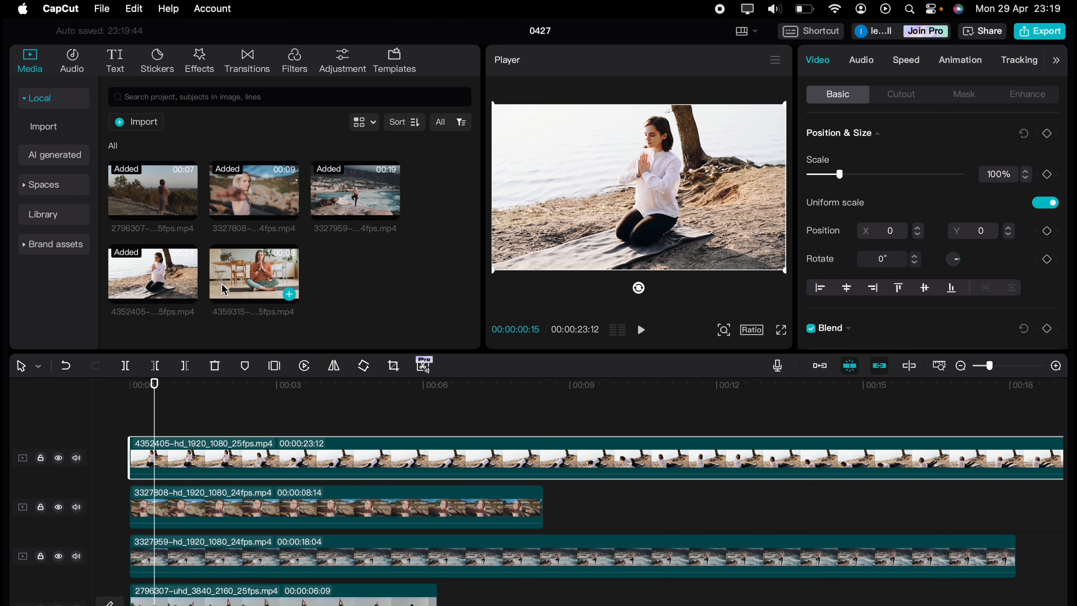
pyautogui.moveTo(222, 284); pyautogui.dragTo(140, 420)
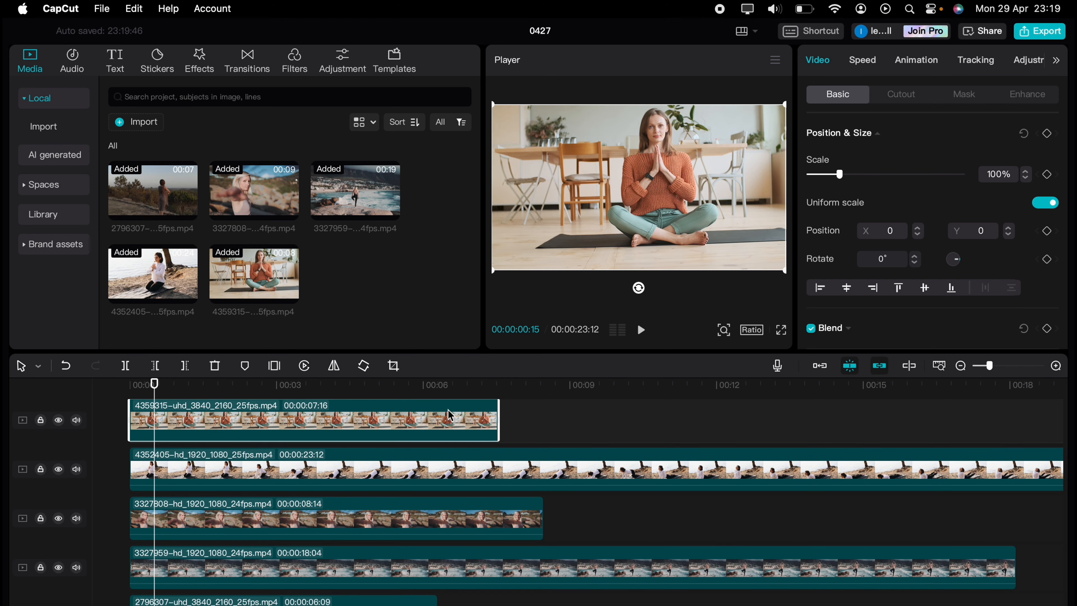
# Step: Split all stacked clips at 00:00:06:09 and delete everything after that point
pyautogui.moveTo(419, 389); pyautogui.dragTo(435, 390)
pyautogui.scroll(-2, 434, 444)
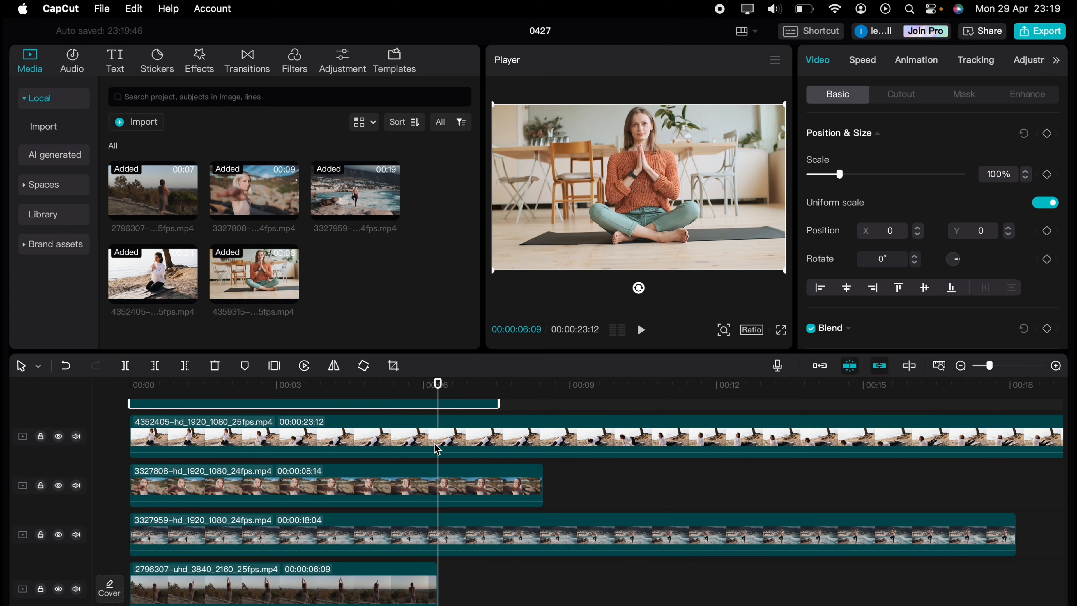
pyautogui.moveTo(501, 597); pyautogui.dragTo(409, 381)
pyautogui.hotkey('ctrl', 'b')
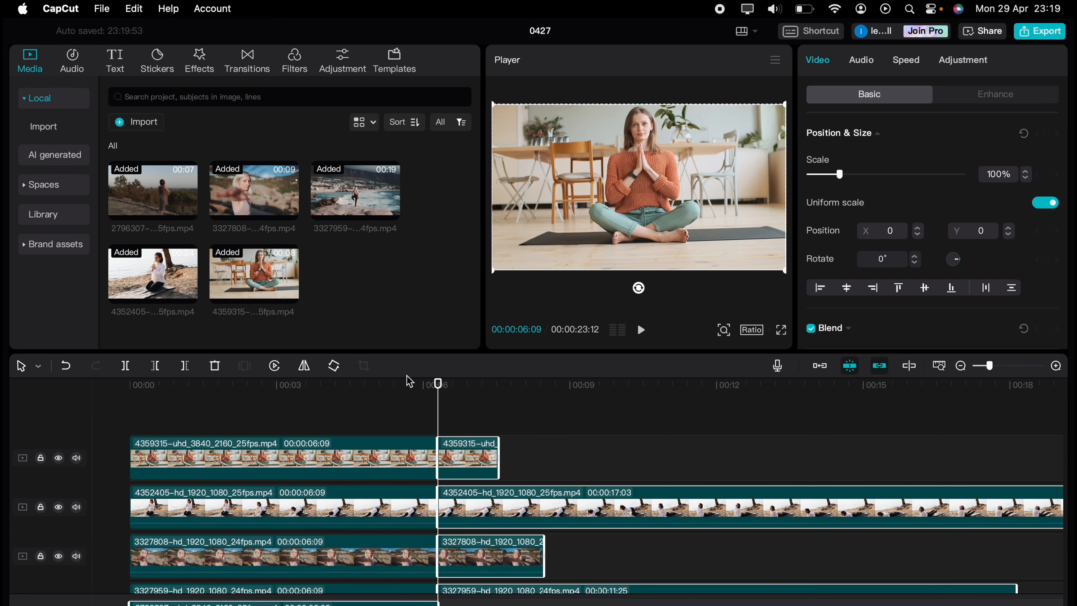
pyautogui.press('Delete')
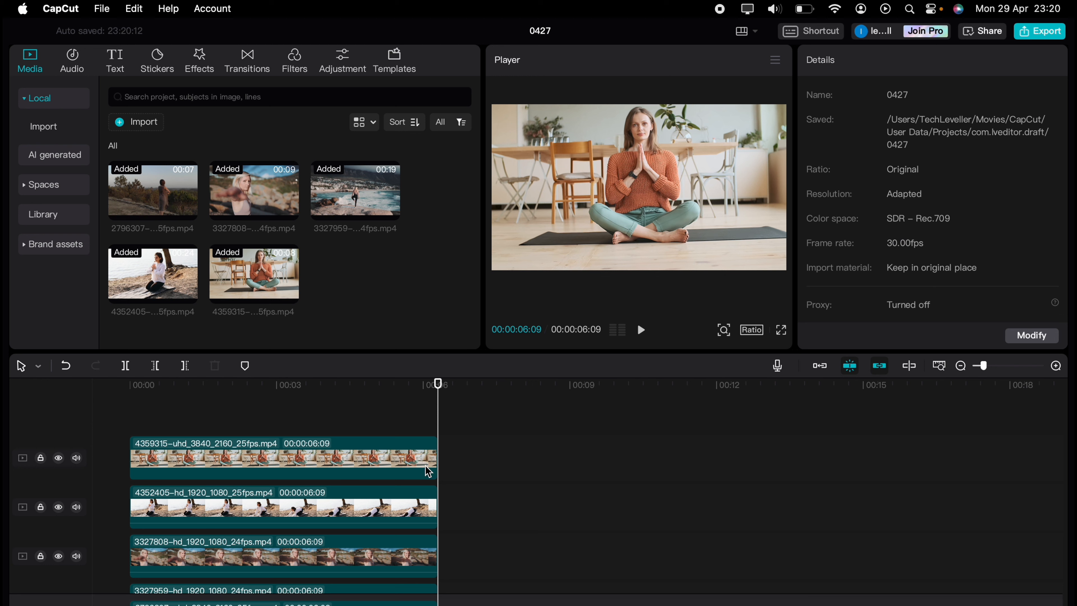
# Step: Apply a Mirror mask rotated about -85° to the top clip and slide the clip to the frame's left edge
pyautogui.scroll(-3, 439, 511)
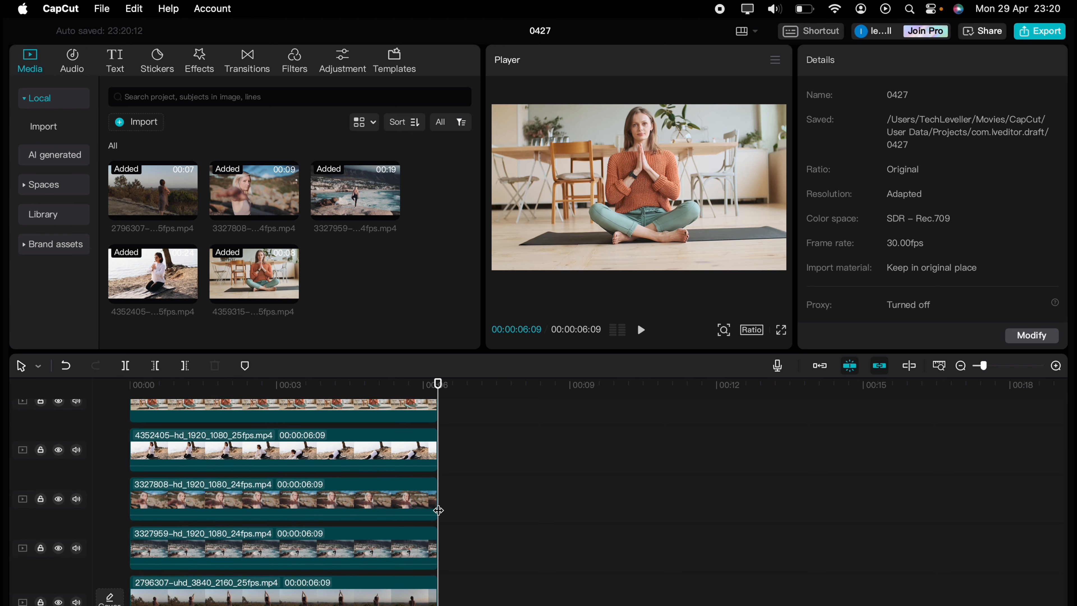
pyautogui.click(309, 574)
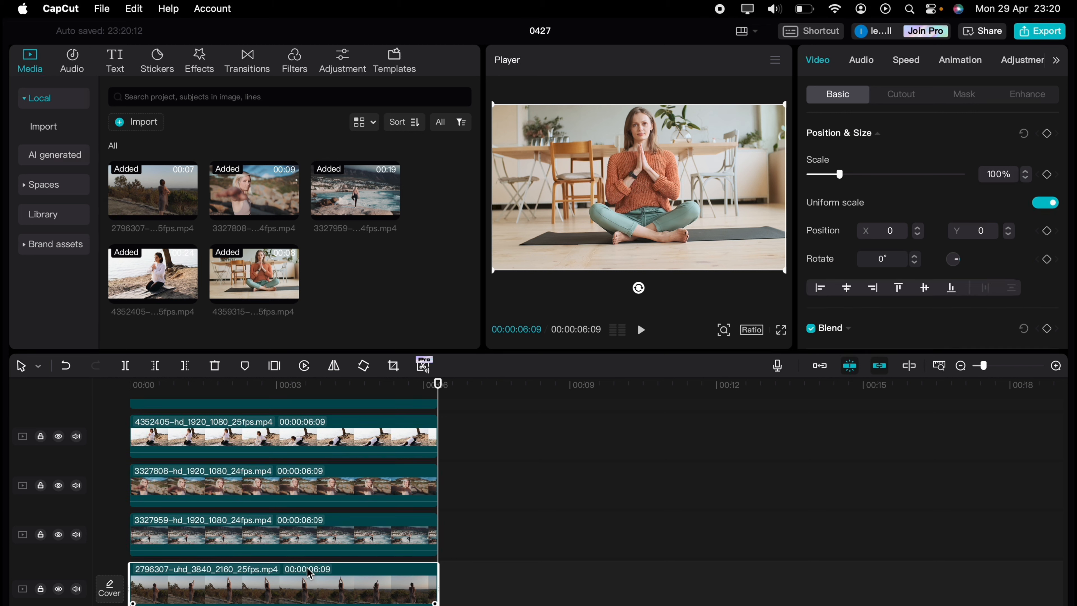
pyautogui.scroll(3, 393, 474)
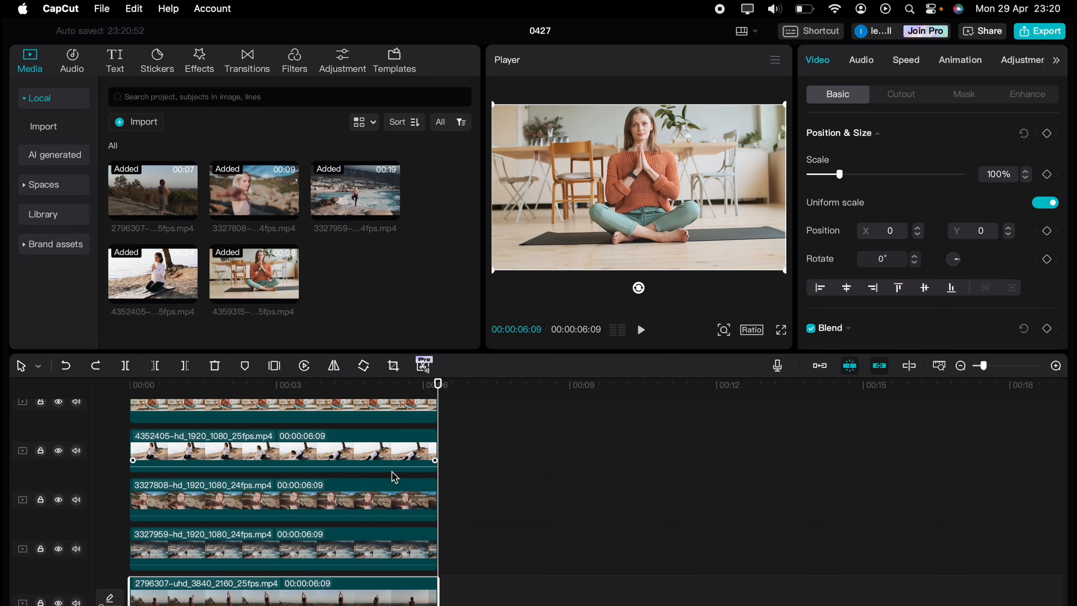
pyautogui.click(357, 467)
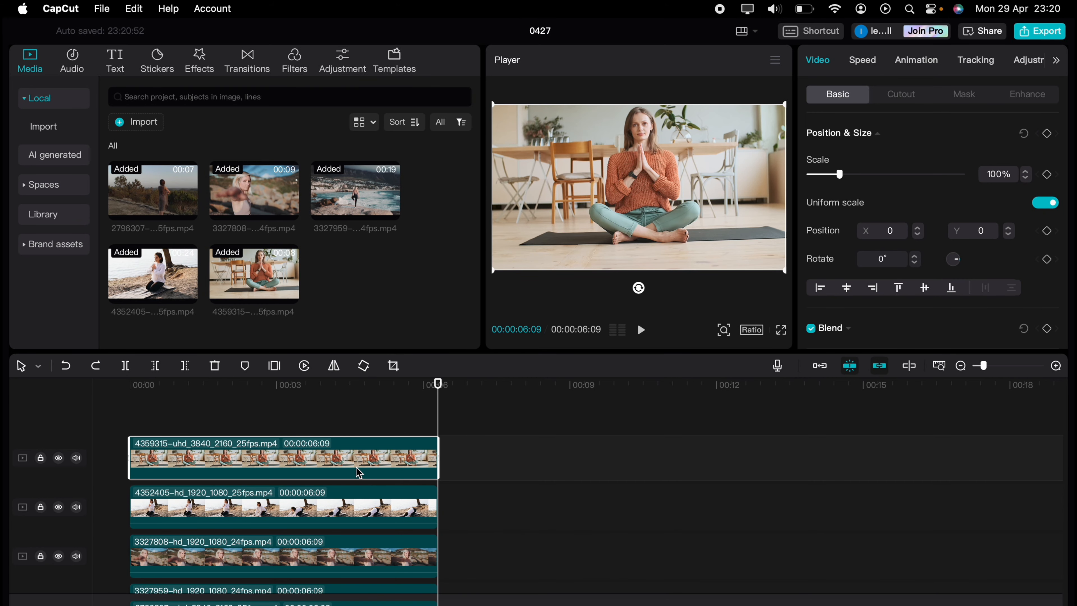
pyautogui.click(966, 94)
pyautogui.click(949, 179)
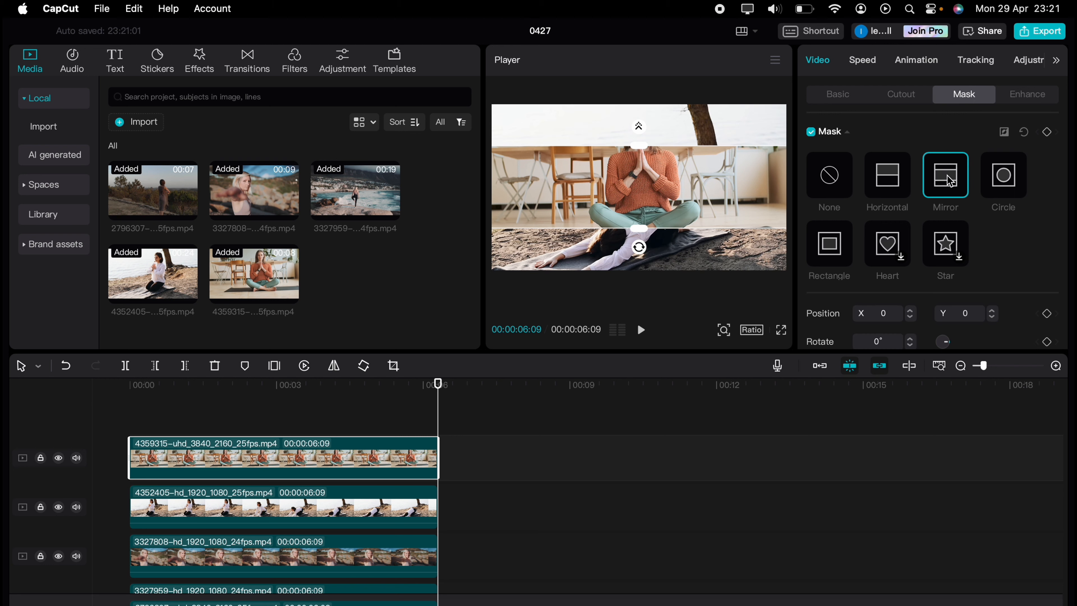
pyautogui.moveTo(637, 253); pyautogui.dragTo(668, 196)
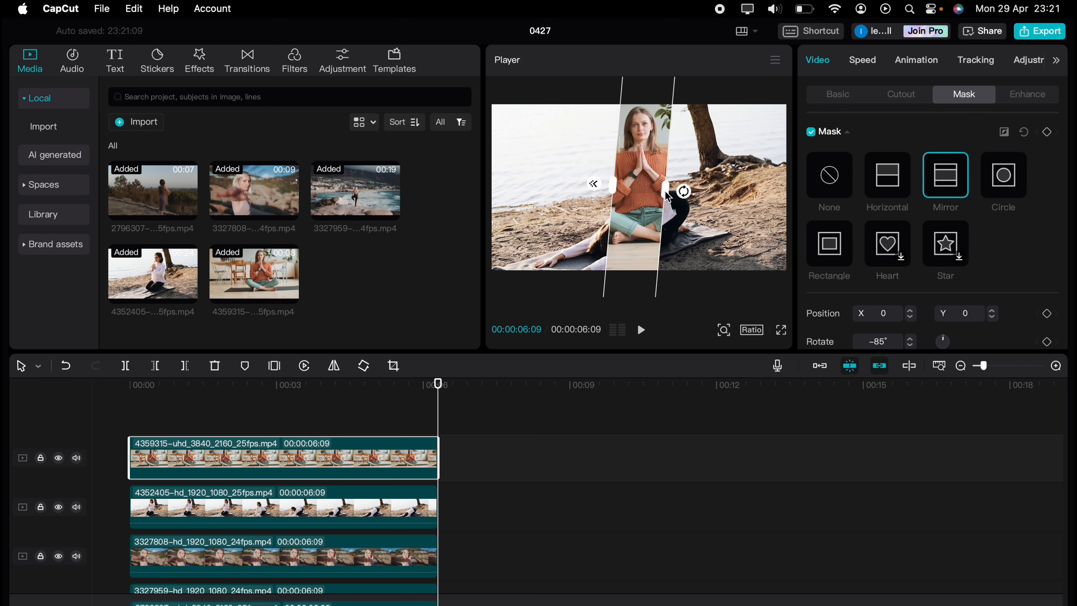
pyautogui.click(839, 94)
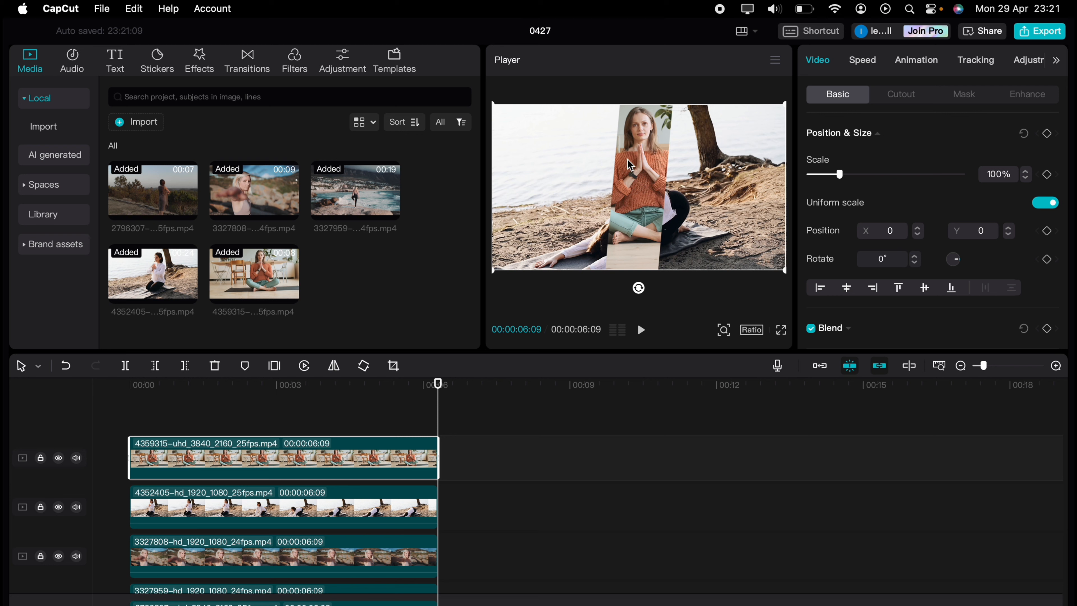
pyautogui.moveTo(629, 164); pyautogui.dragTo(513, 165)
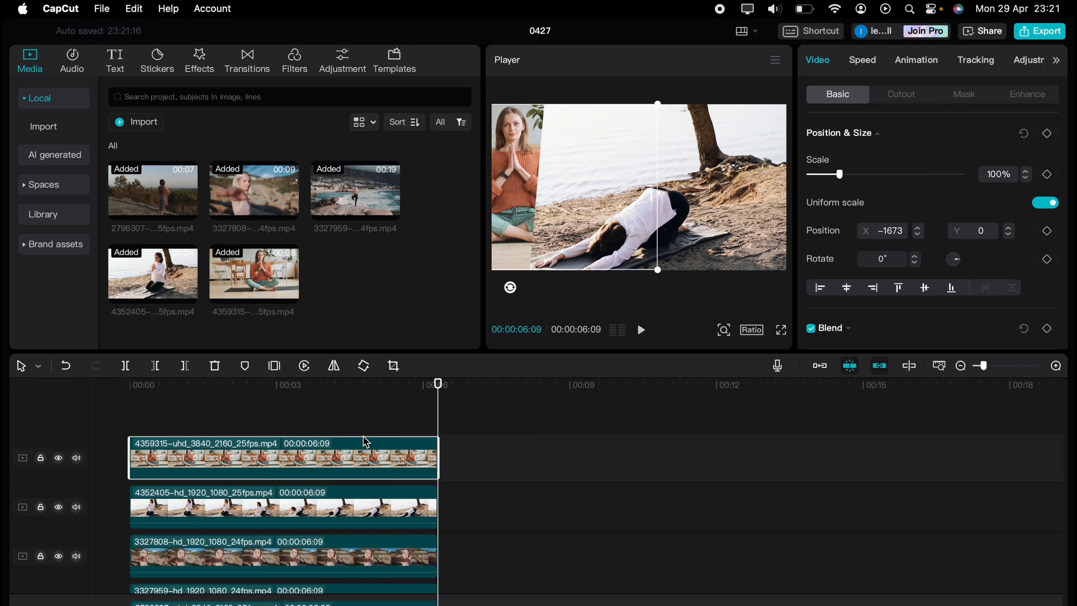
# Step: Apply a rotated Mirror mask to the second clip and position its strip beside the first one
pyautogui.click(358, 502)
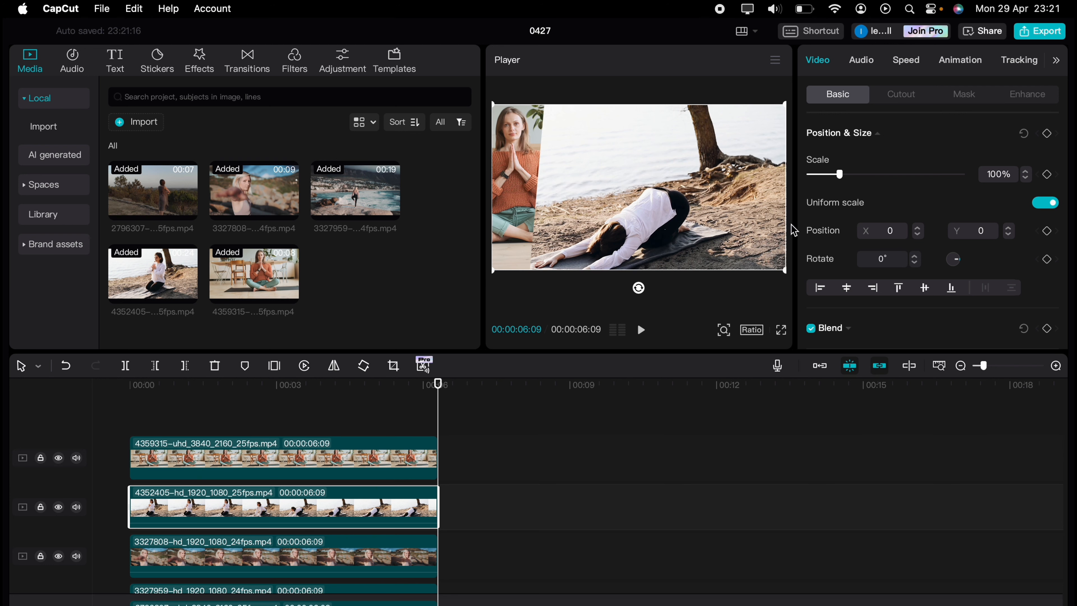
pyautogui.click(963, 94)
pyautogui.click(945, 174)
pyautogui.moveTo(637, 243); pyautogui.dragTo(697, 197)
pyautogui.moveTo(437, 384); pyautogui.dragTo(130, 384)
pyautogui.moveTo(642, 201); pyautogui.dragTo(576, 161)
pyautogui.click(837, 94)
# Step: Apply a Mirror mask rotated -85° to the third clip, placing its strip next to the second
pyautogui.click(368, 553)
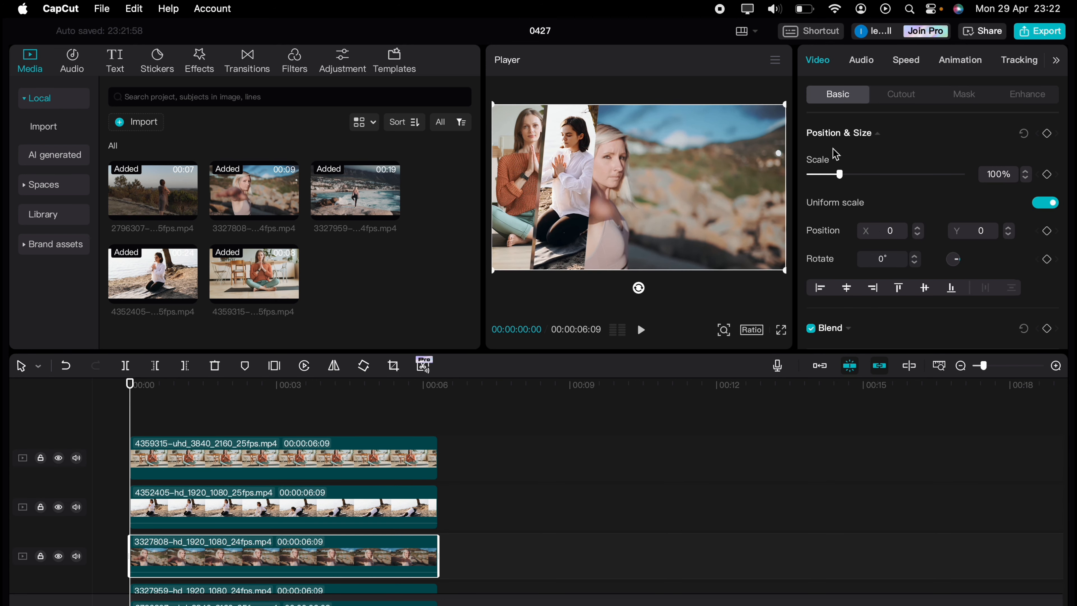
pyautogui.click(963, 94)
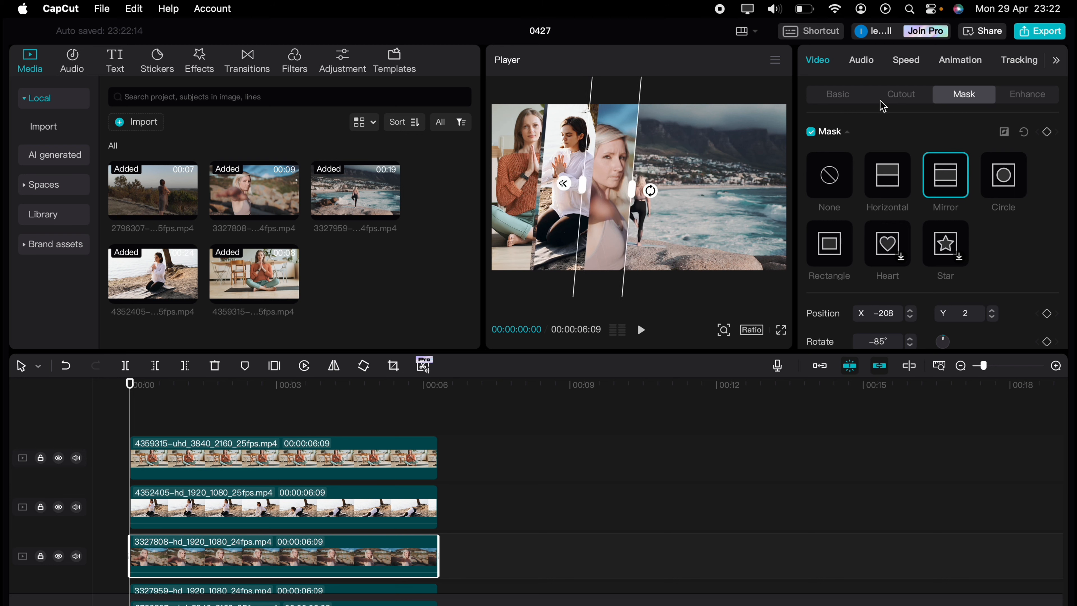
pyautogui.click(838, 94)
# Step: Apply a rotated Mirror mask to the fourth clip and reposition the clip within the frame
pyautogui.scroll(-2, 283, 509)
pyautogui.click(283, 560)
pyautogui.click(964, 94)
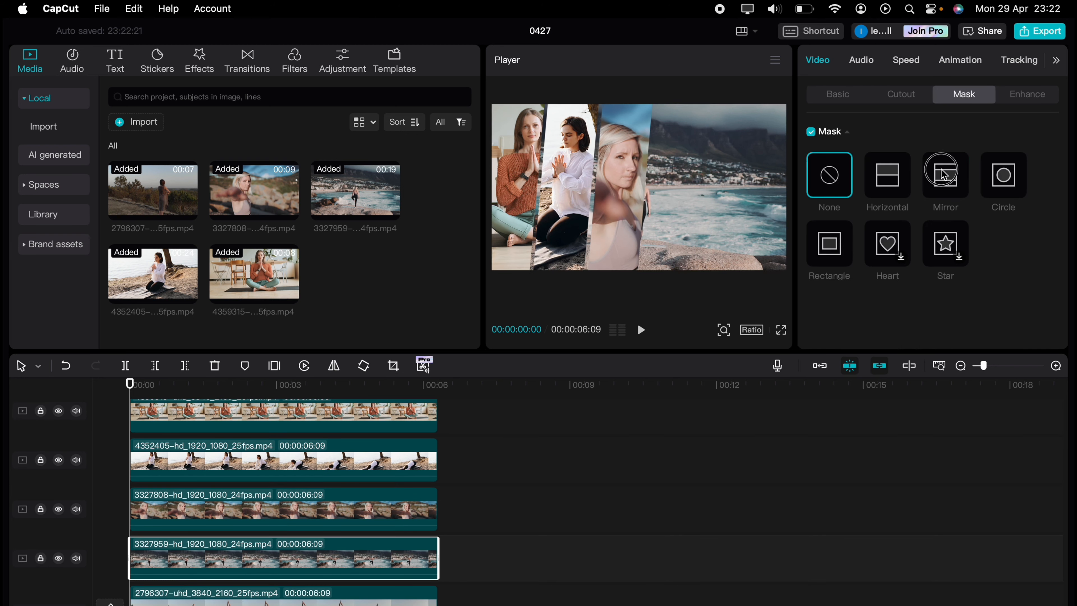
pyautogui.click(941, 169)
pyautogui.moveTo(639, 246); pyautogui.dragTo(717, 195)
pyautogui.click(838, 93)
pyautogui.moveTo(672, 158); pyautogui.dragTo(672, 199)
pyautogui.click(964, 93)
pyautogui.click(837, 94)
# Step: Apply a rotated Mirror mask to the bottom clip and move the clip to the frame's right side
pyautogui.click(284, 596)
pyautogui.scroll(-2, 284, 594)
pyautogui.click(963, 94)
pyautogui.click(945, 175)
pyautogui.moveTo(639, 246); pyautogui.dragTo(708, 195)
pyautogui.click(837, 94)
pyautogui.moveTo(666, 187); pyautogui.dragTo(777, 187)
pyautogui.click(964, 94)
pyautogui.click(837, 94)
# Step: Nudge the fourth clip slightly to the right in the frame to close the gap between strips
pyautogui.click(428, 488)
pyautogui.click(424, 588)
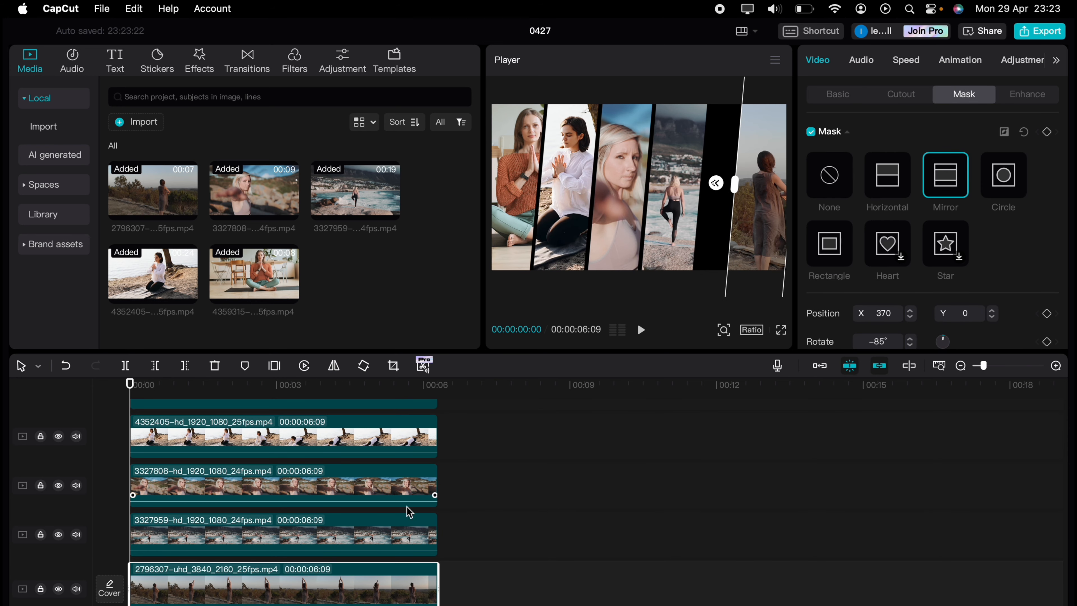
pyautogui.click(424, 535)
pyautogui.click(838, 94)
pyautogui.click(564, 212)
pyautogui.click(672, 248)
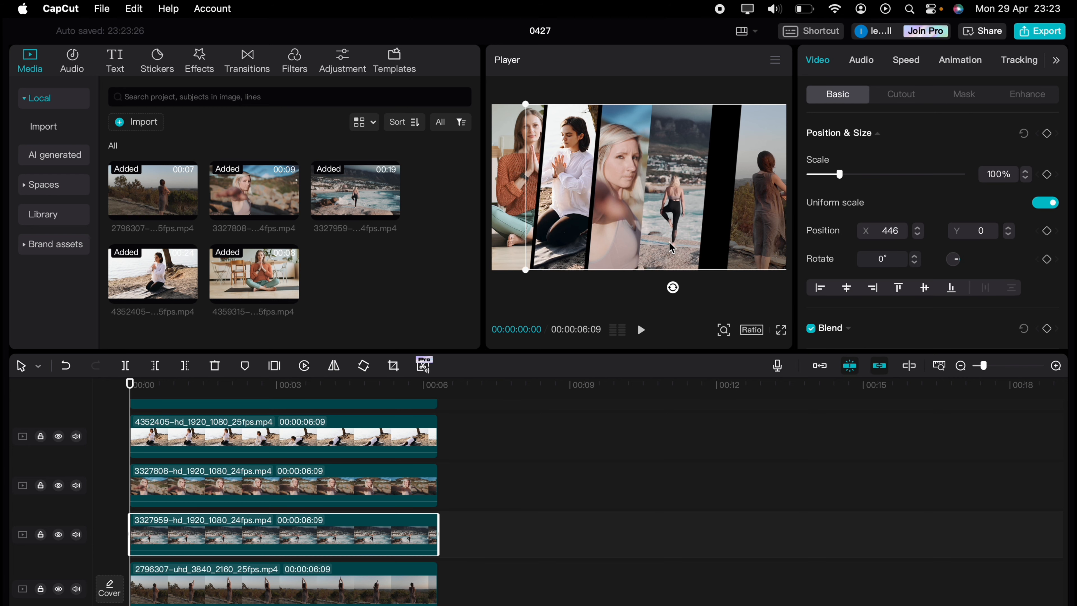
pyautogui.moveTo(689, 191); pyautogui.dragTo(705, 195)
# Step: Shift the third clip's mask slightly to the right
pyautogui.click(420, 488)
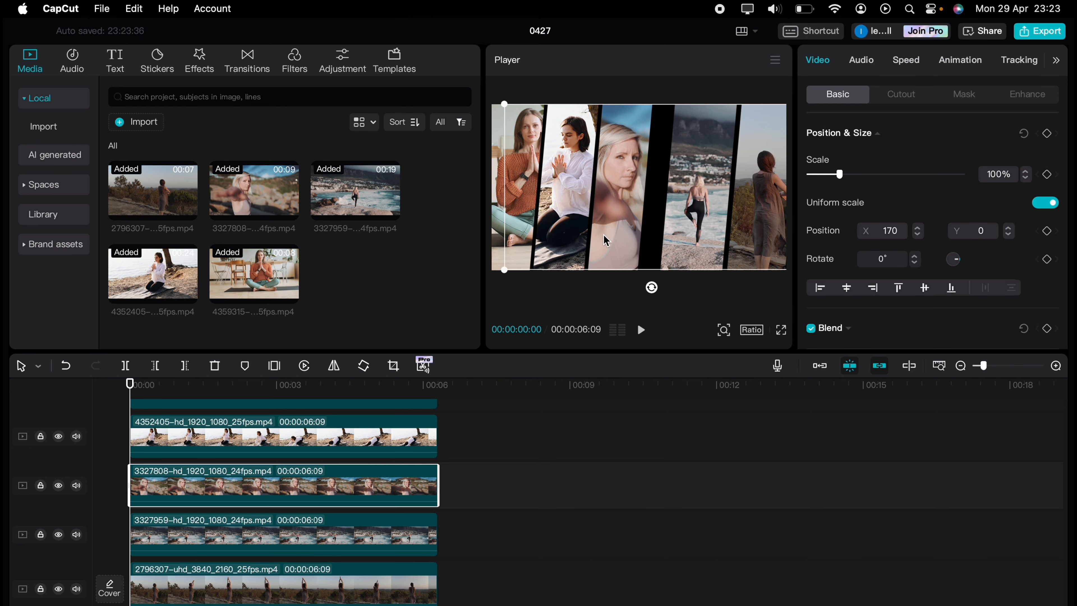
pyautogui.click(964, 94)
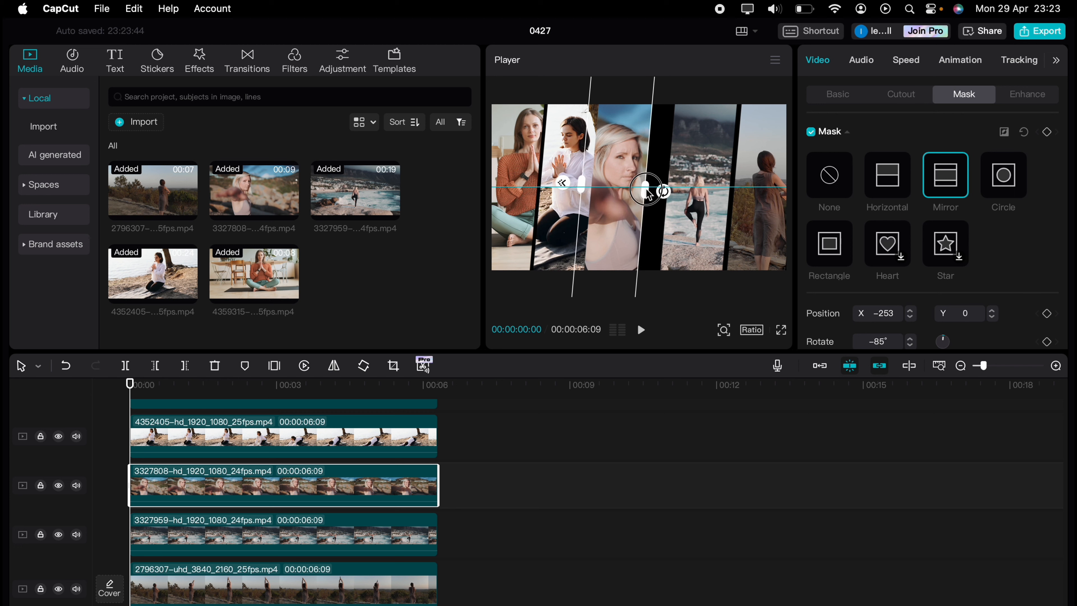
pyautogui.click(628, 193)
pyautogui.moveTo(628, 193); pyautogui.dragTo(645, 193)
# Step: Nudge the second clip slightly to the right in the frame
pyautogui.click(329, 427)
pyautogui.click(964, 93)
pyautogui.click(577, 189)
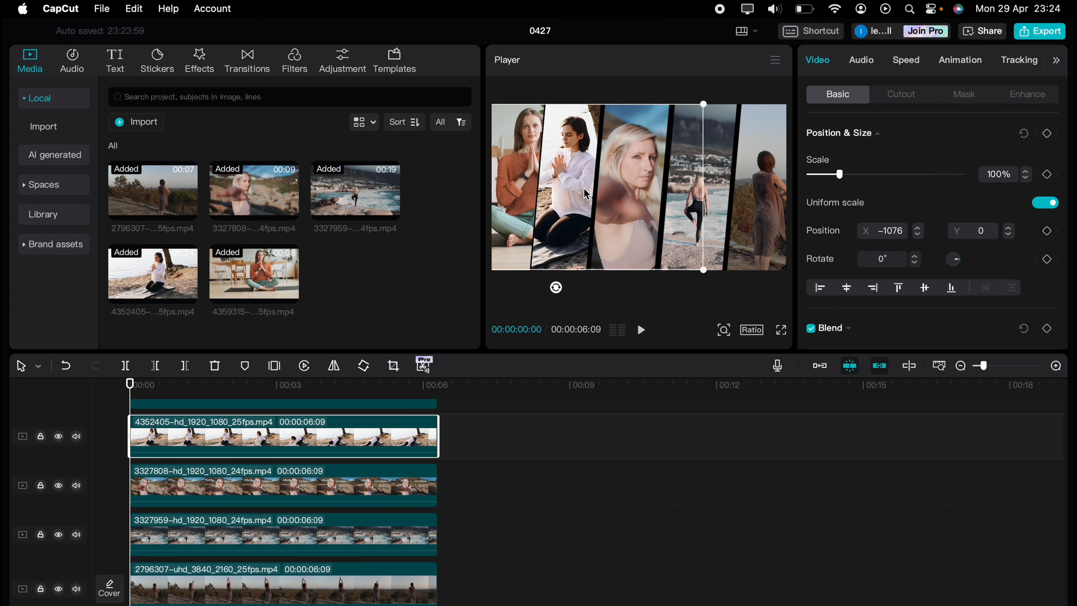
pyautogui.moveTo(577, 189); pyautogui.dragTo(582, 195)
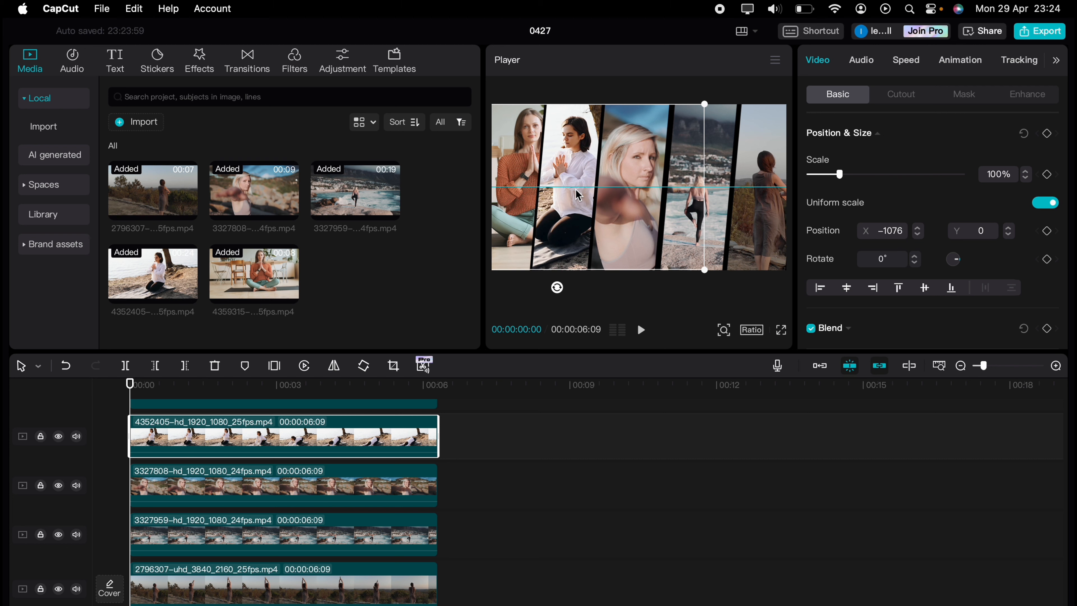
# Step: Stagger the top two clips' start times slightly later on the timeline
pyautogui.click(395, 497)
pyautogui.scroll(1, 395, 497)
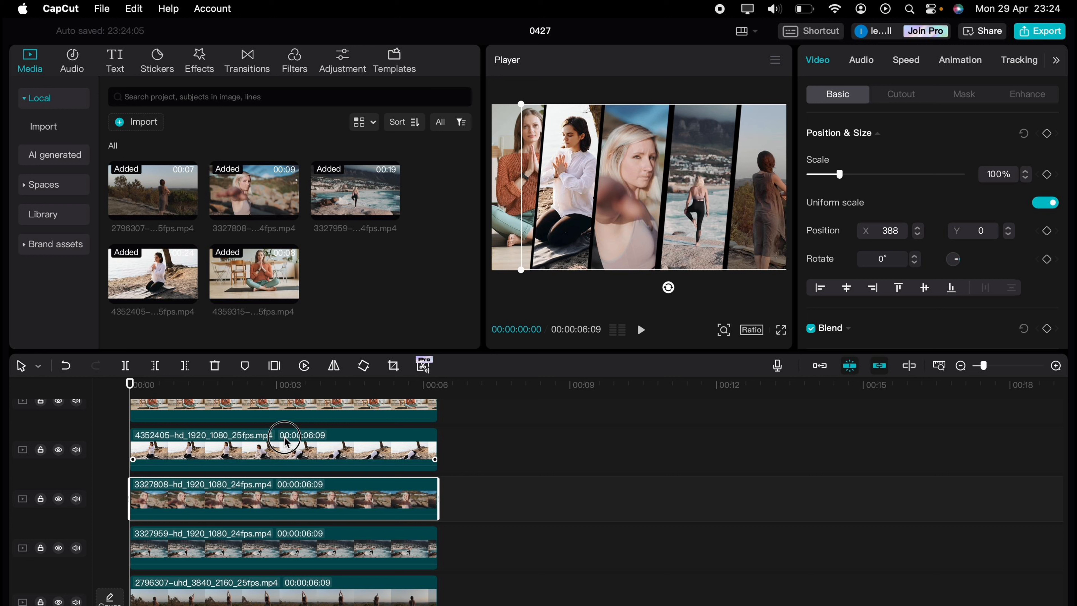
pyautogui.moveTo(285, 441); pyautogui.dragTo(292, 469)
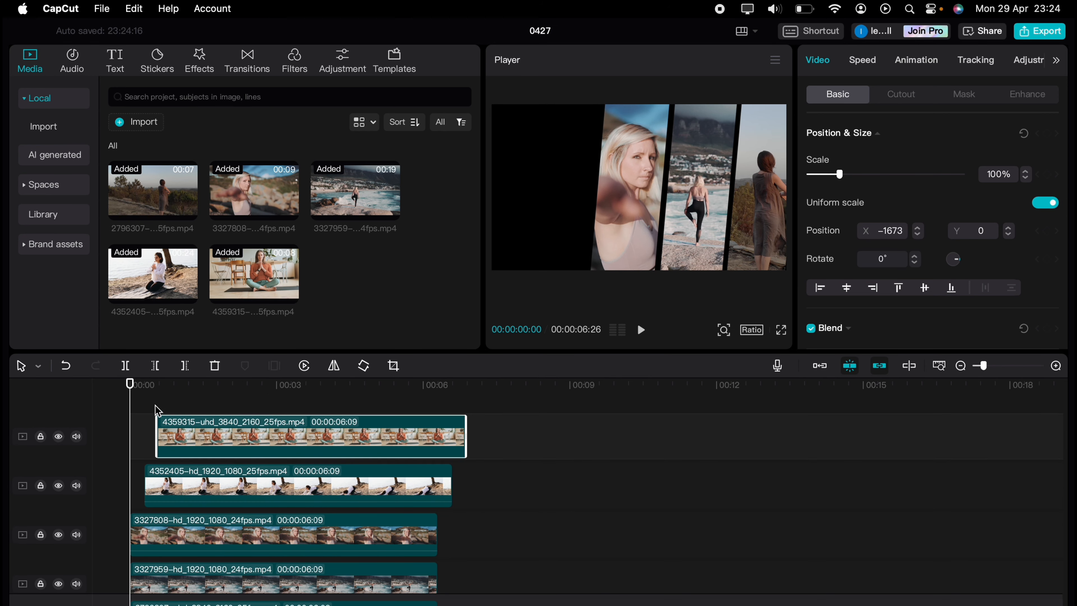
pyautogui.click(143, 411)
pyautogui.scroll(-1, 161, 487)
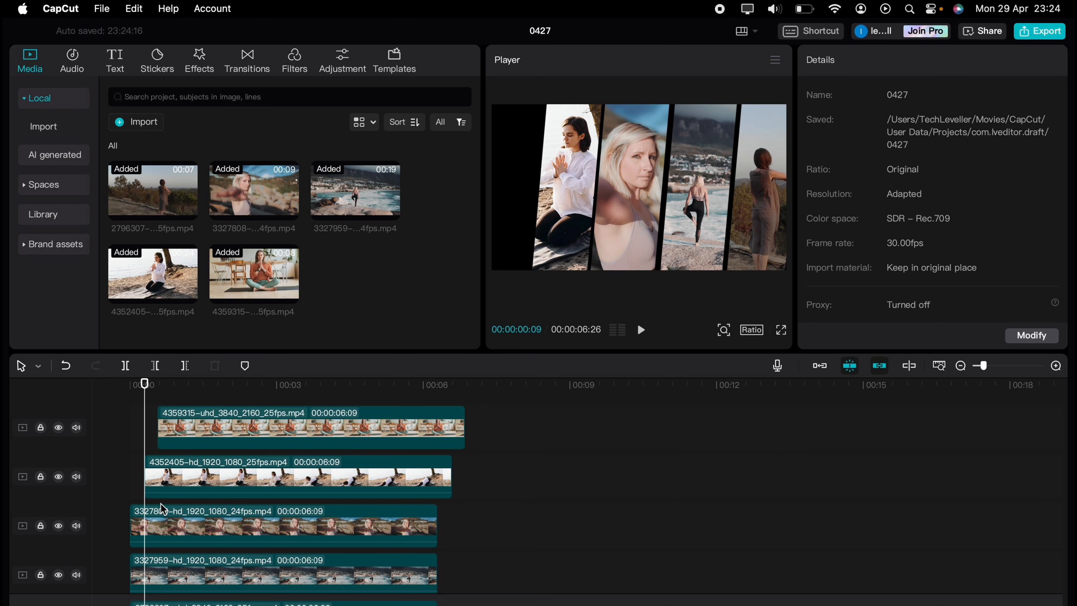
# Step: Stagger the fourth and fifth clips' start times slightly later on the timeline
pyautogui.scroll(-4, 169, 522)
pyautogui.click(176, 529)
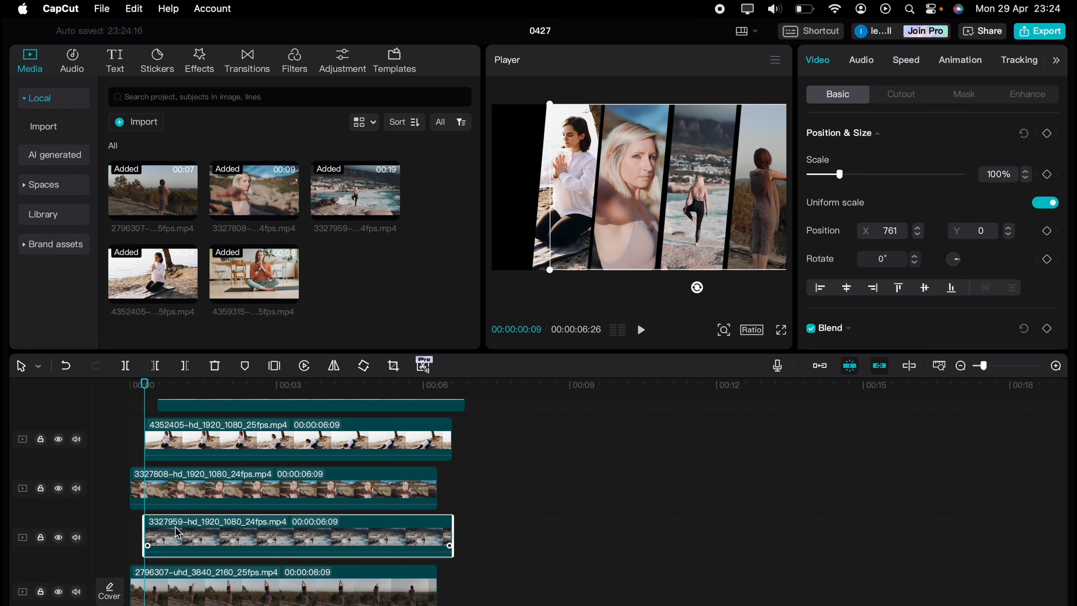
pyautogui.scroll(3, 149, 442)
pyautogui.moveTo(146, 430); pyautogui.dragTo(155, 430)
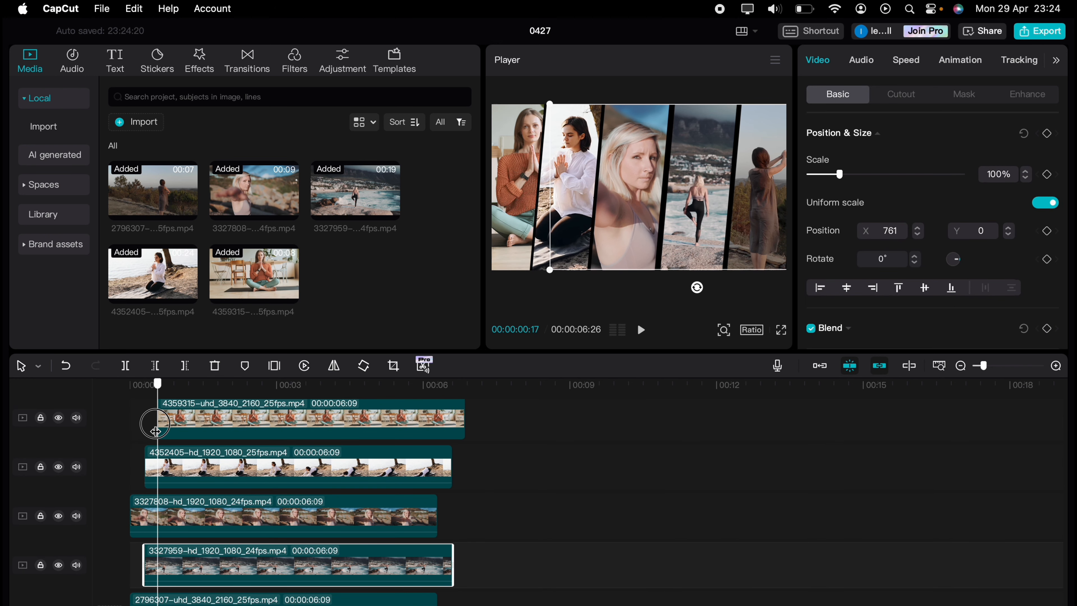
pyautogui.scroll(-3, 161, 492)
pyautogui.moveTo(165, 579); pyautogui.dragTo(193, 580)
pyautogui.scroll(5, 194, 575)
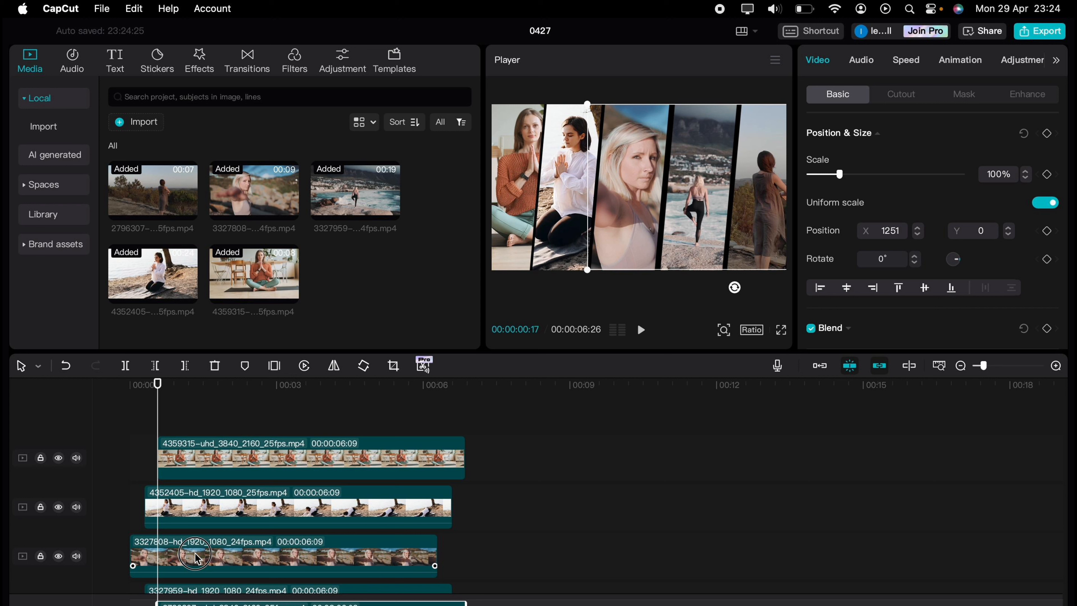
# Step: Apply the Slide Right in-animation to the third clip
pyautogui.click(196, 557)
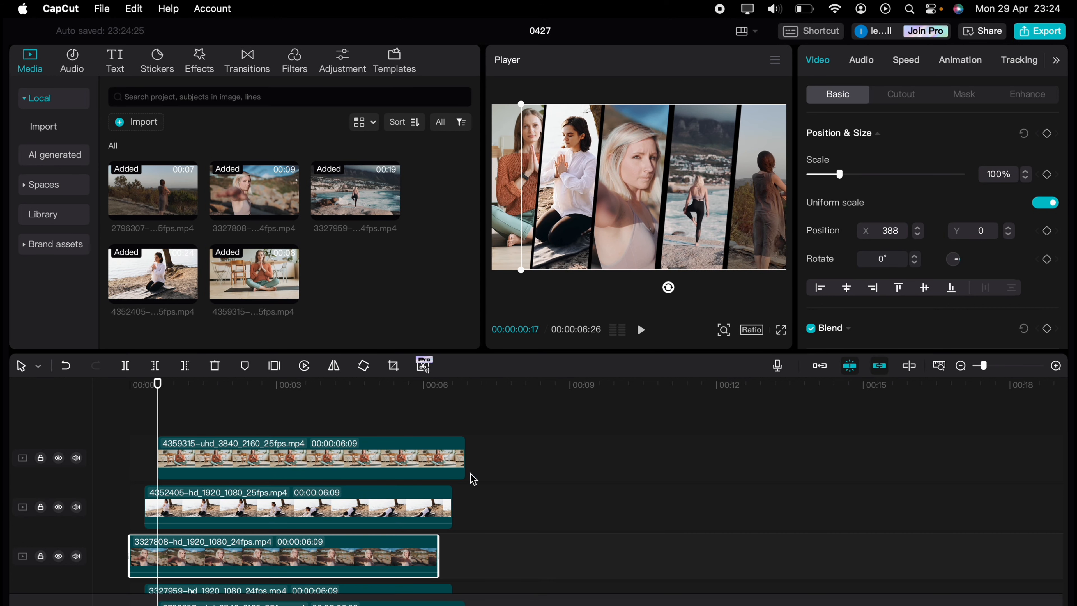
pyautogui.click(961, 60)
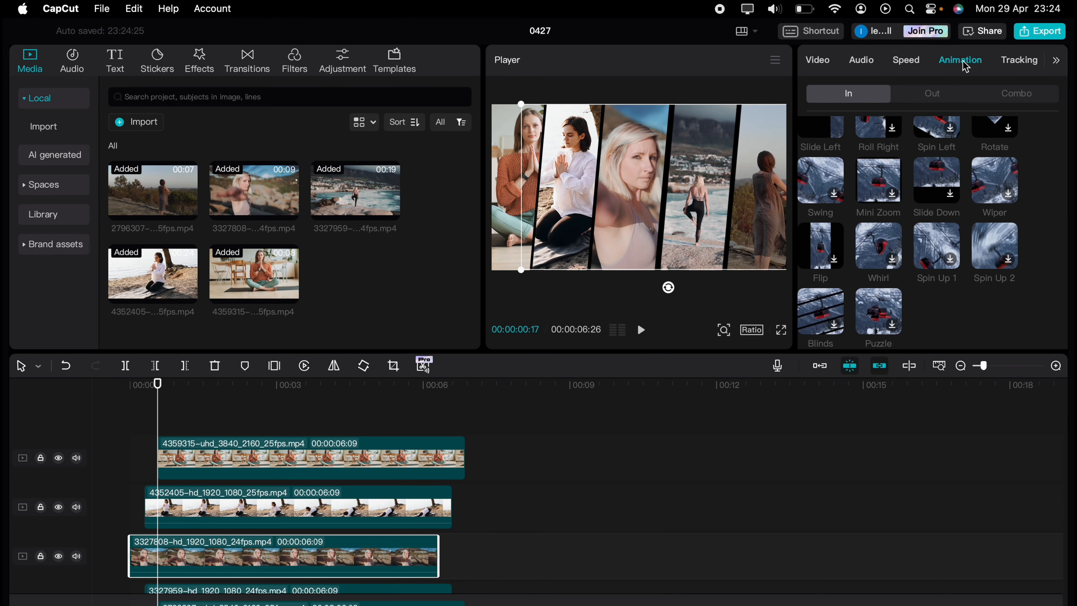
pyautogui.scroll(3, 1034, 170)
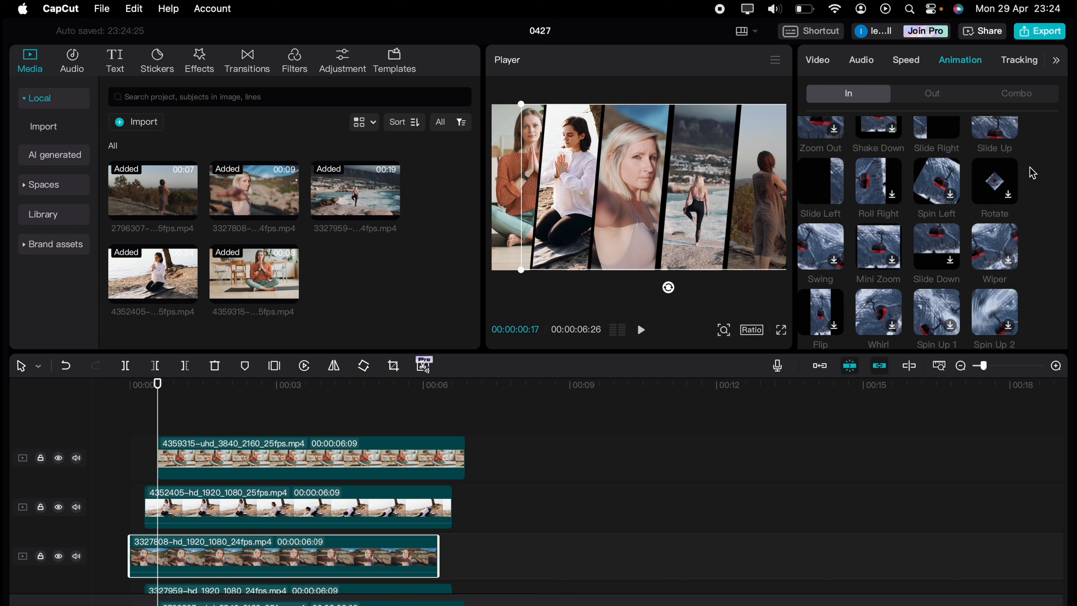
pyautogui.scroll(3, 1033, 173)
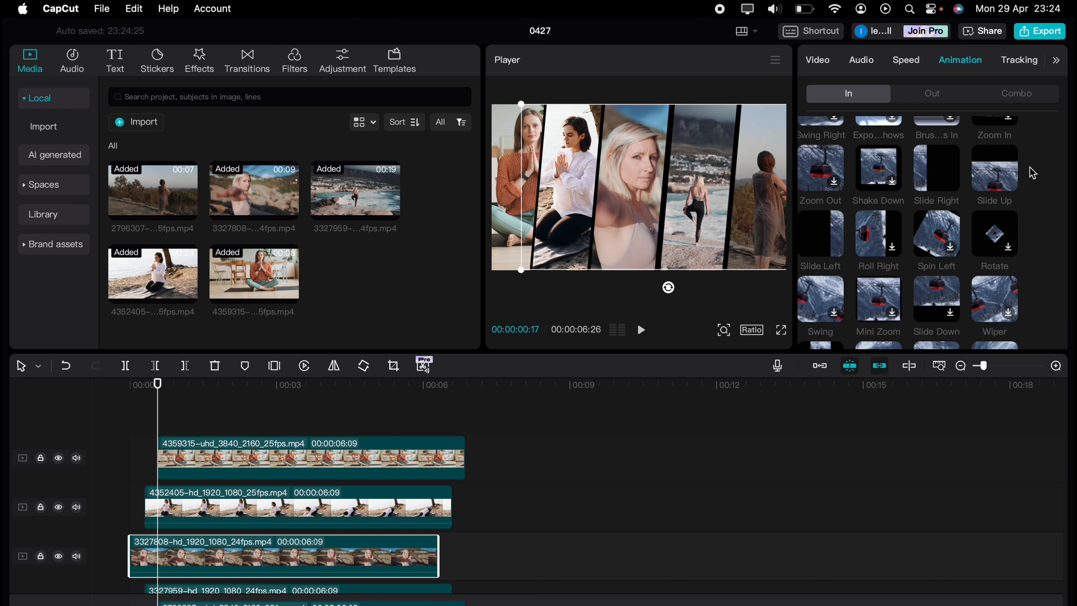
pyautogui.click(942, 185)
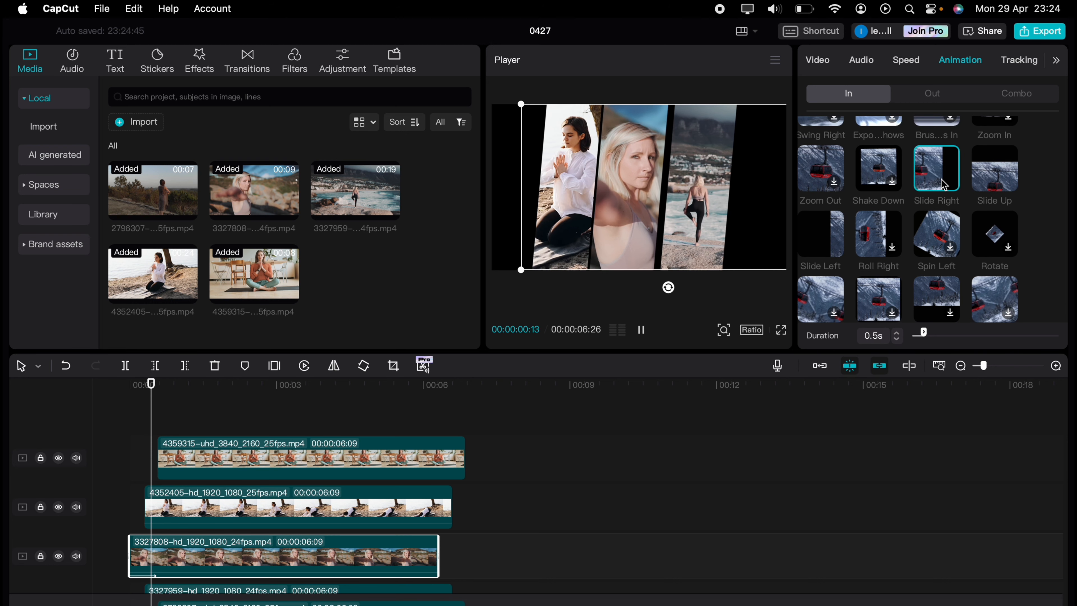
# Step: Apply the Slide Right in-animation to the second and top clips, then play back from the start
pyautogui.click(288, 511)
pyautogui.click(937, 170)
pyautogui.click(354, 458)
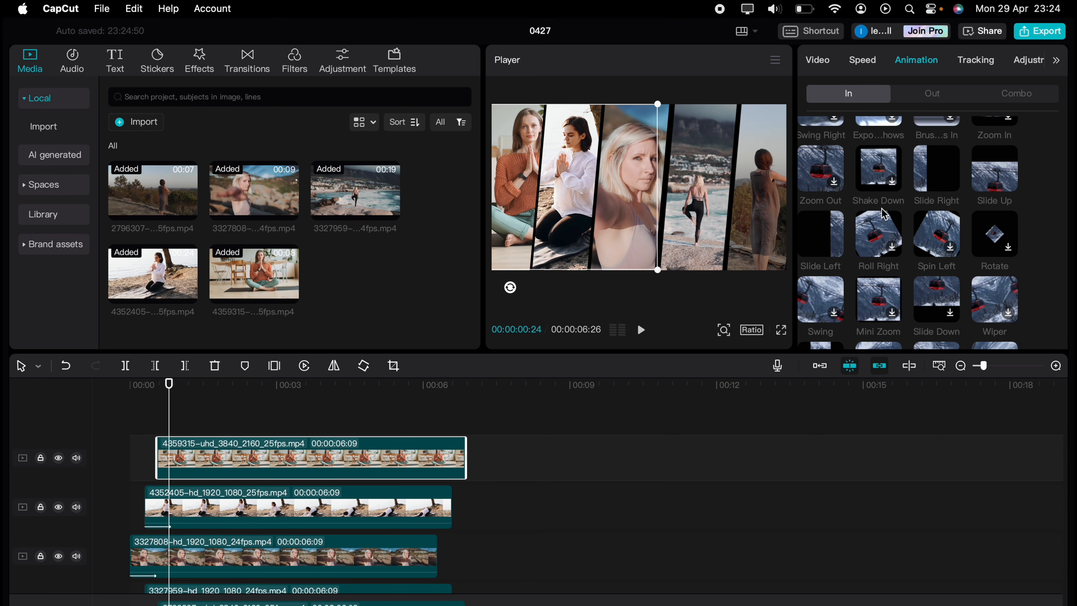
pyautogui.click(946, 178)
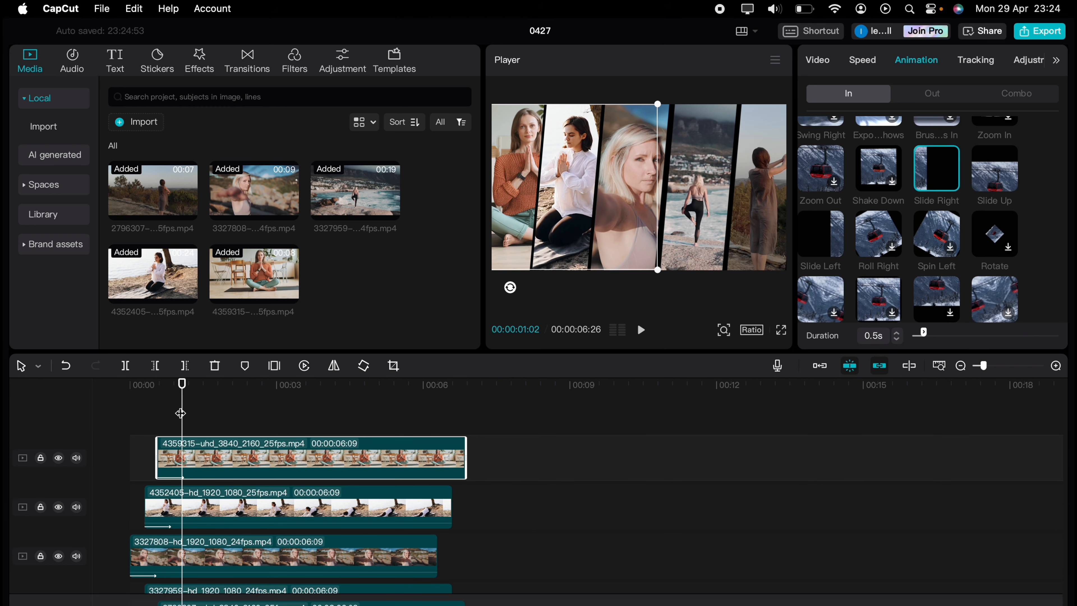
pyautogui.moveTo(180, 413); pyautogui.dragTo(112, 403)
pyautogui.press('space')
pyautogui.press('space')
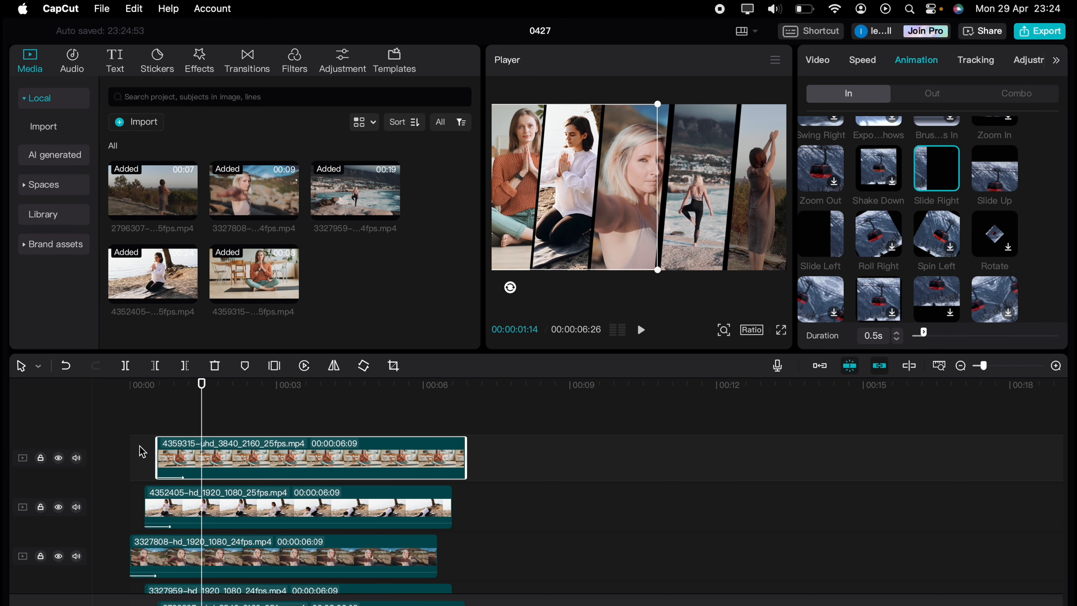
# Step: Apply the Slide Left in-animation to the fourth and fifth clips
pyautogui.scroll(-3, 169, 488)
pyautogui.click(218, 530)
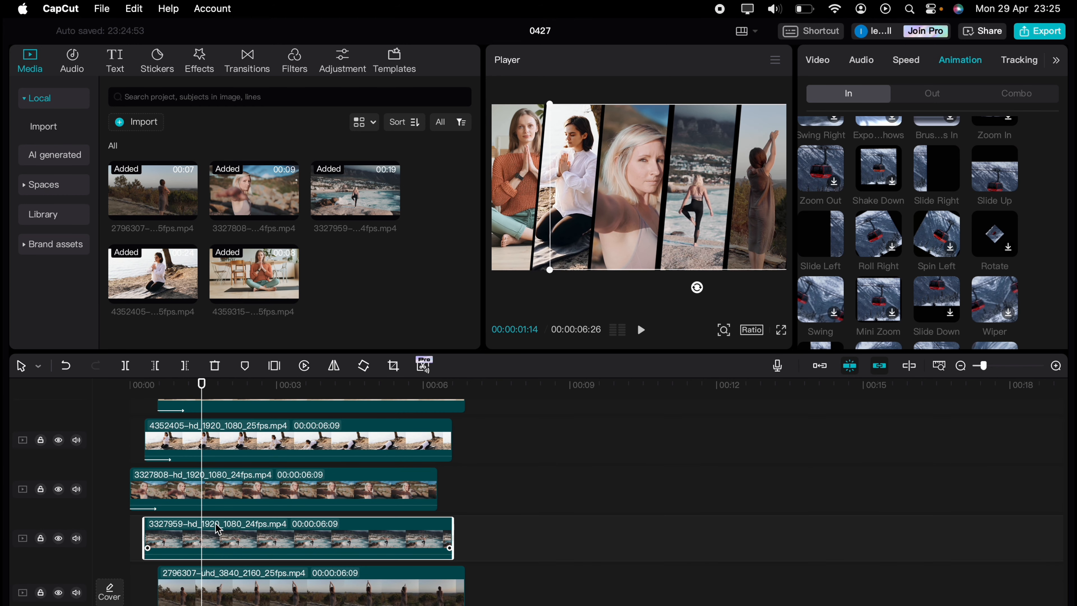
pyautogui.click(809, 229)
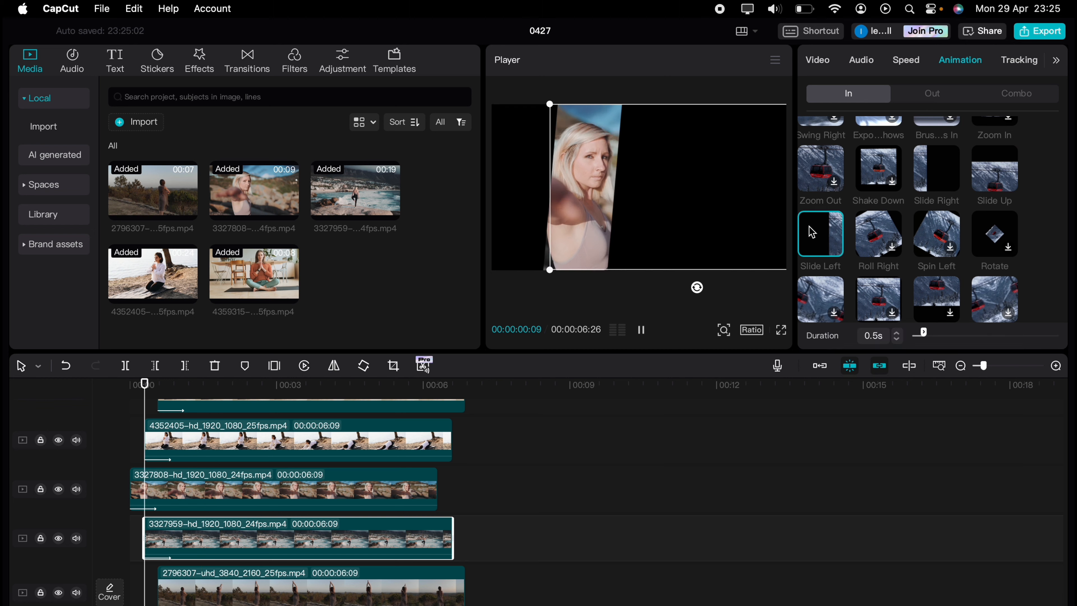
pyautogui.click(293, 570)
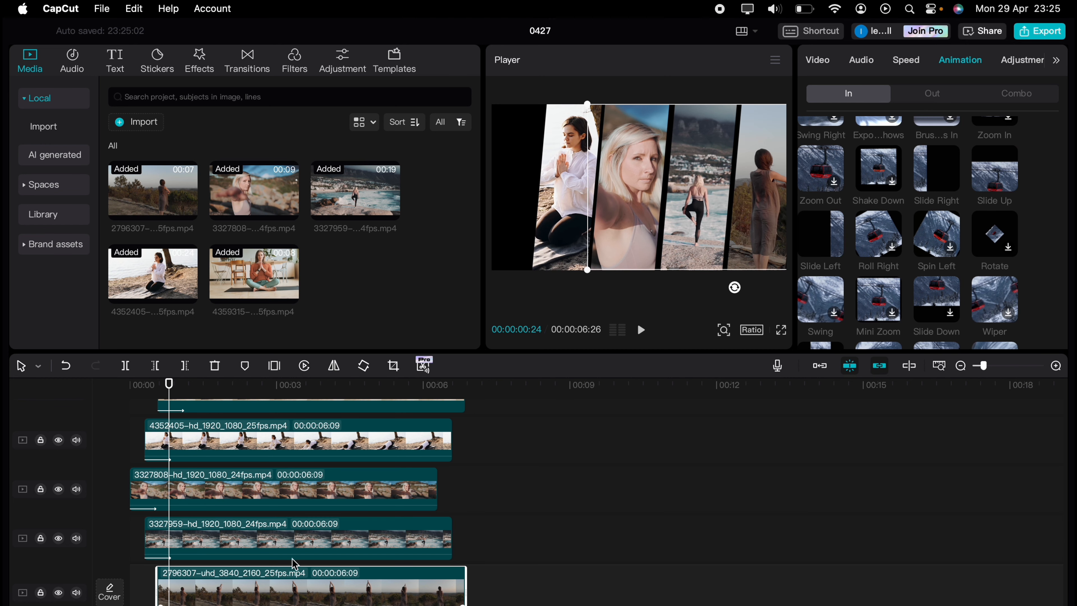
pyautogui.click(812, 244)
# Step: Split all clips at the third clip's end, delete the overhanging tails, and play back the result
pyautogui.moveTo(163, 393); pyautogui.dragTo(109, 395)
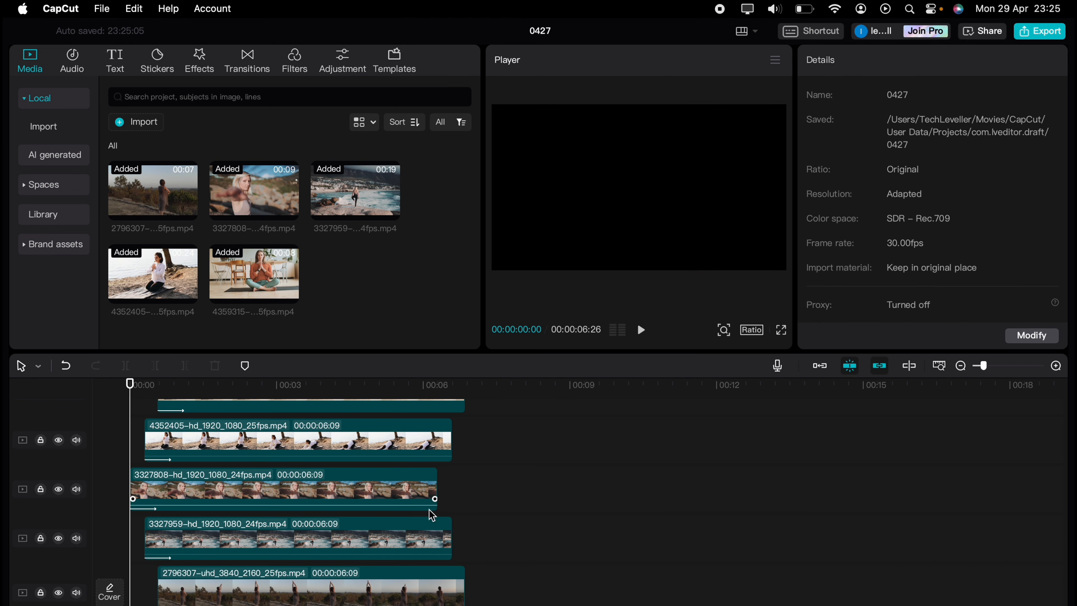
pyautogui.scroll(3, 457, 428)
pyautogui.click(438, 386)
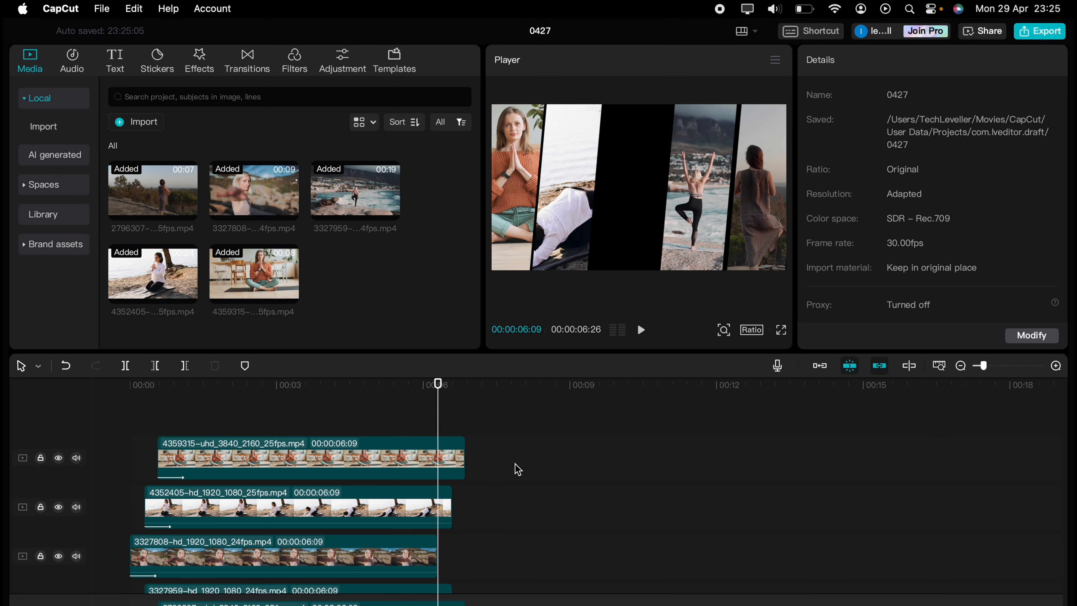
pyautogui.moveTo(500, 535); pyautogui.dragTo(436, 604)
pyautogui.click(125, 365)
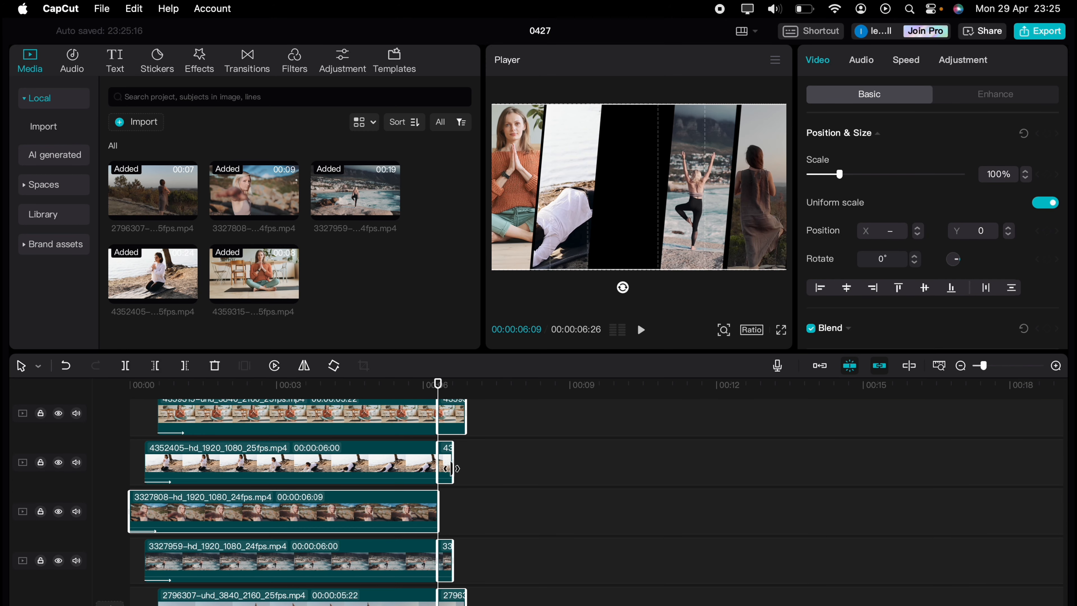
pyautogui.moveTo(485, 587); pyautogui.dragTo(449, 425)
pyautogui.press('Delete')
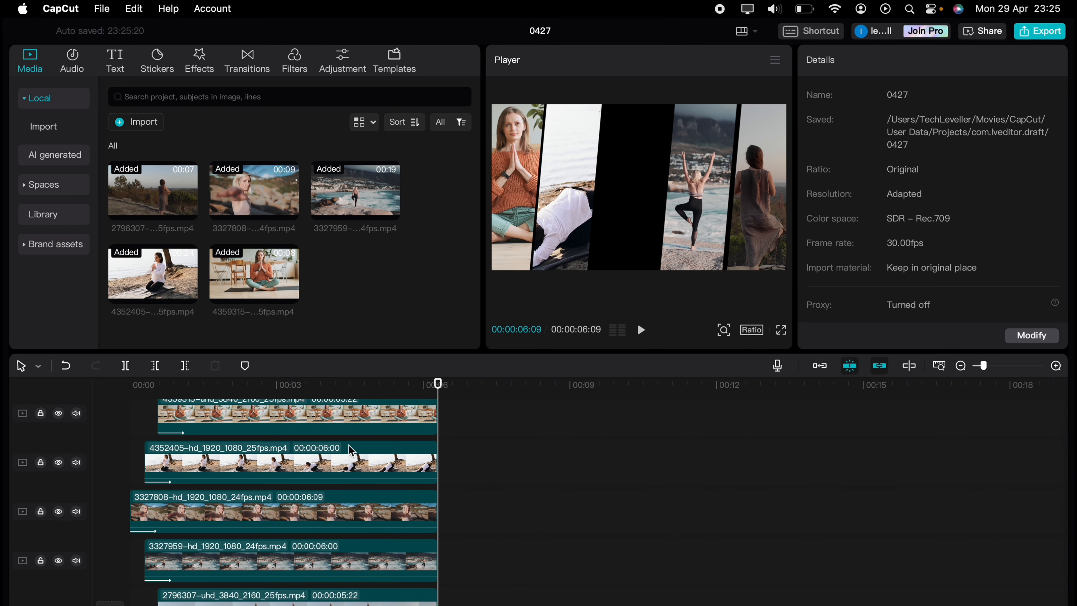
pyautogui.click(137, 413)
pyautogui.press('space')
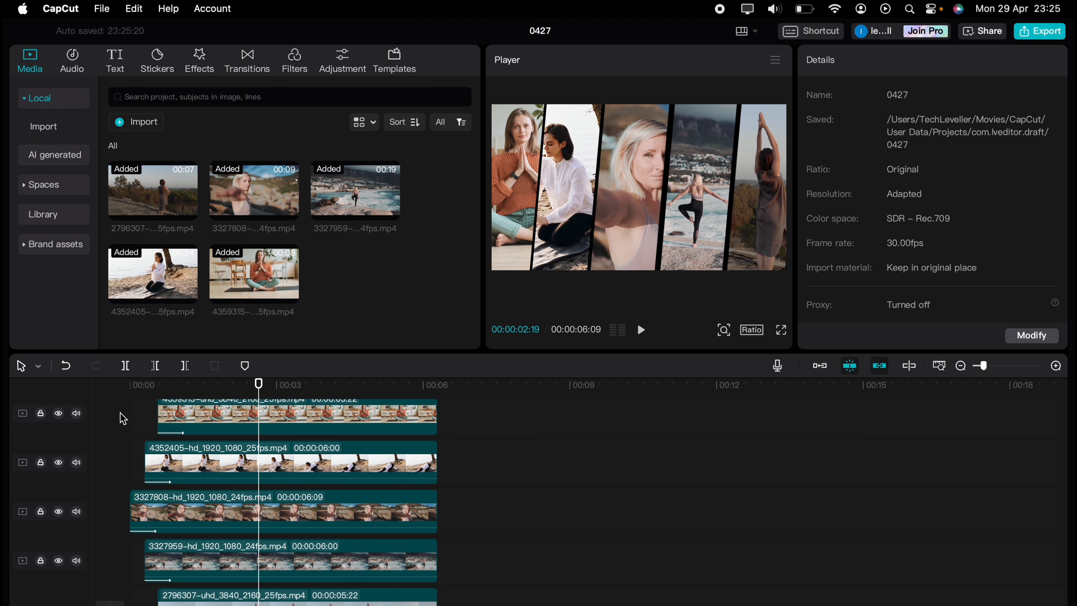
# Step: Set the in-animation duration of the top three clips to 1.0s
pyautogui.click(172, 424)
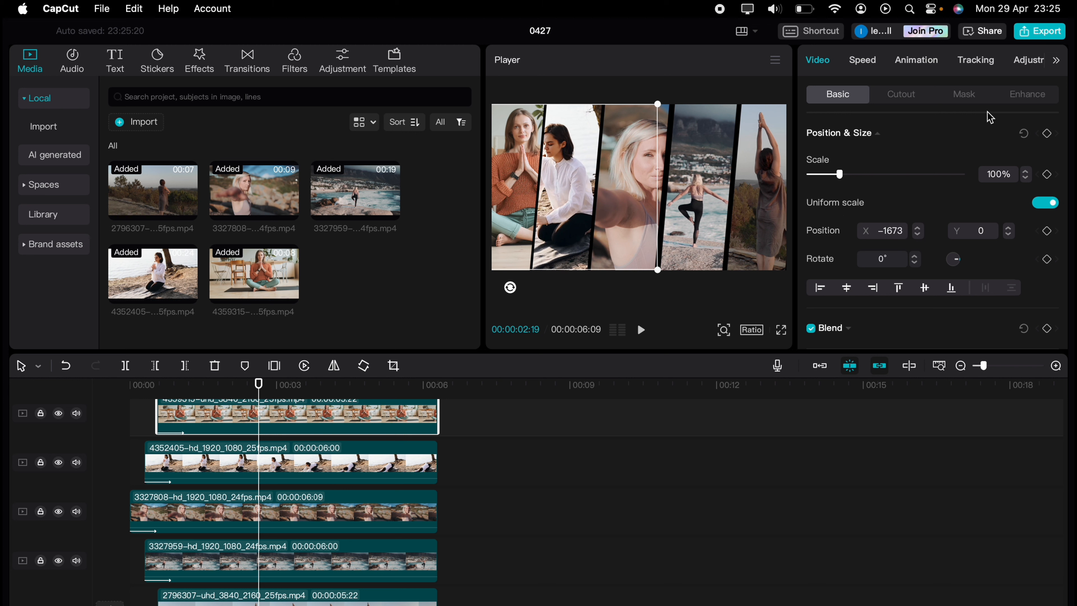
pyautogui.click(916, 61)
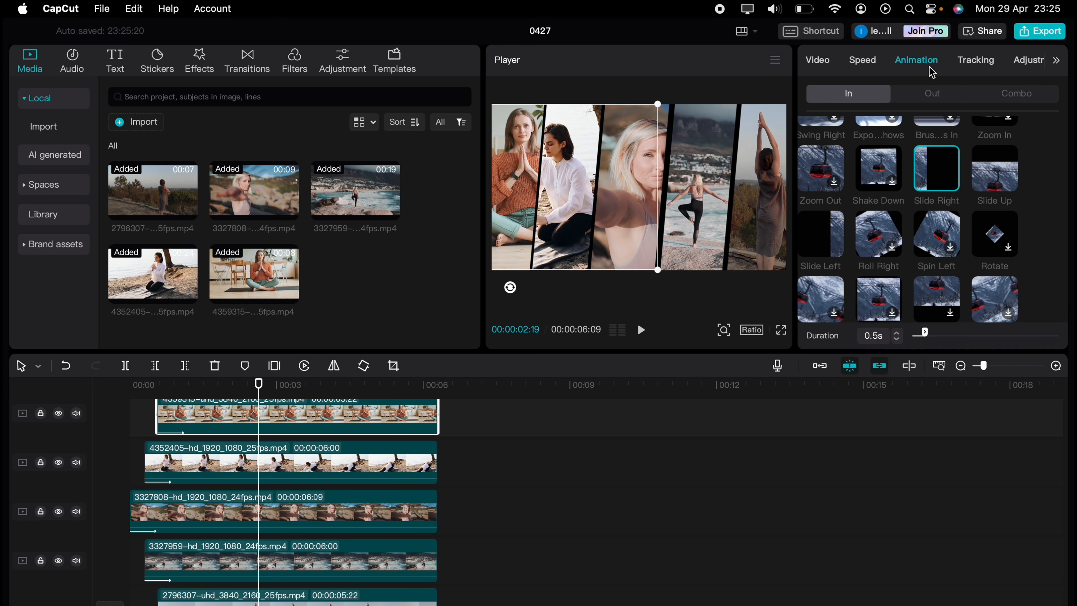
pyautogui.click(898, 333)
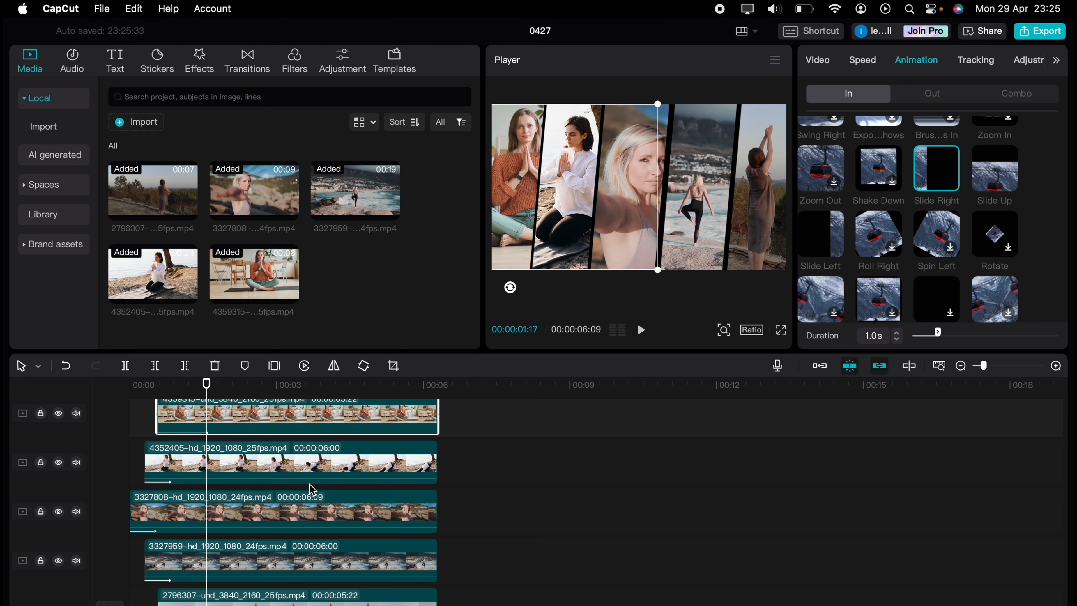
pyautogui.click(314, 477)
pyautogui.click(896, 333)
pyautogui.click(352, 508)
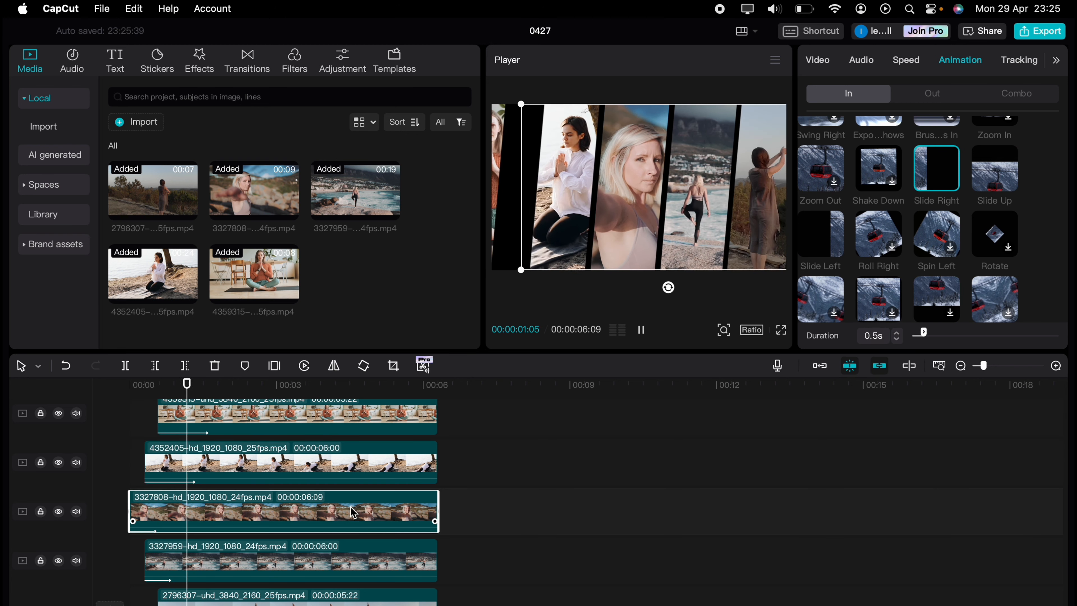
pyautogui.click(896, 333)
# Step: Set the in-animation duration of the fourth and fifth clips to 1.0s
pyautogui.click(330, 548)
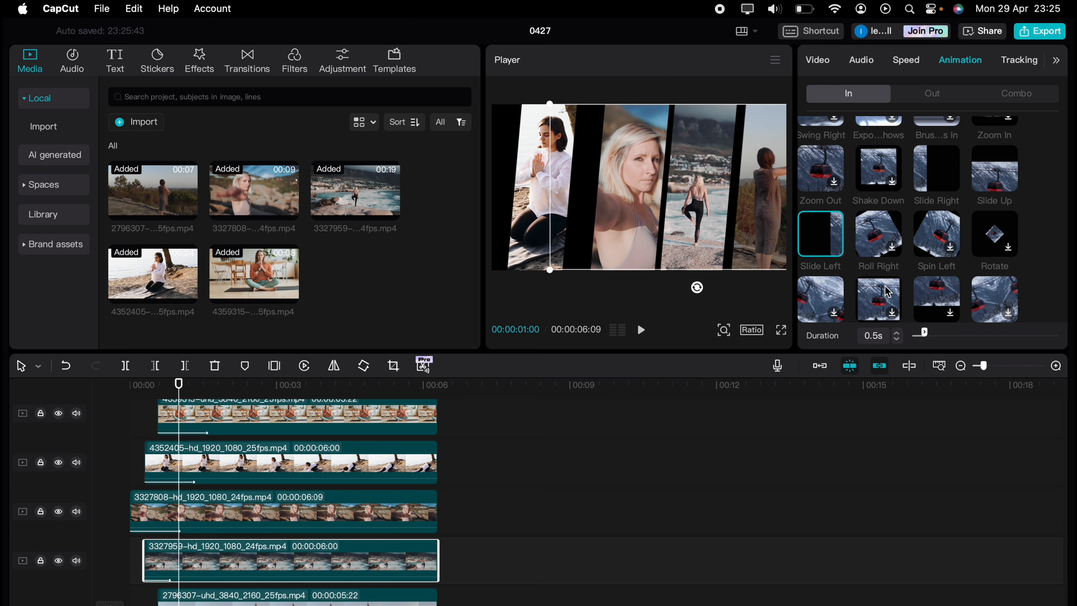
pyautogui.click(897, 332)
pyautogui.click(386, 593)
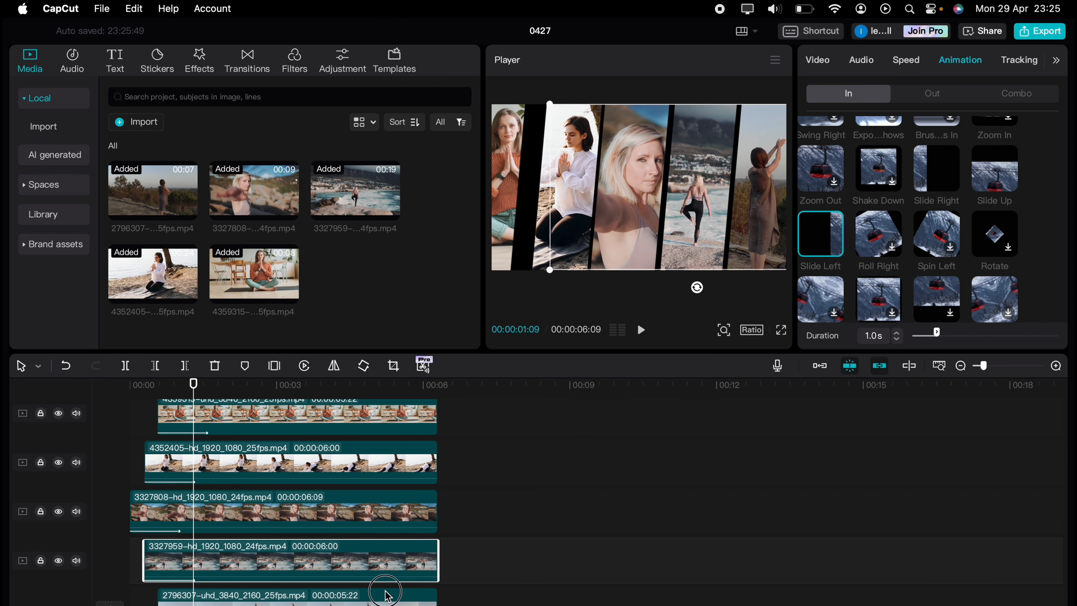
pyautogui.click(896, 332)
# Step: Play back the collage from the start to review the animations
pyautogui.scroll(2, 244, 463)
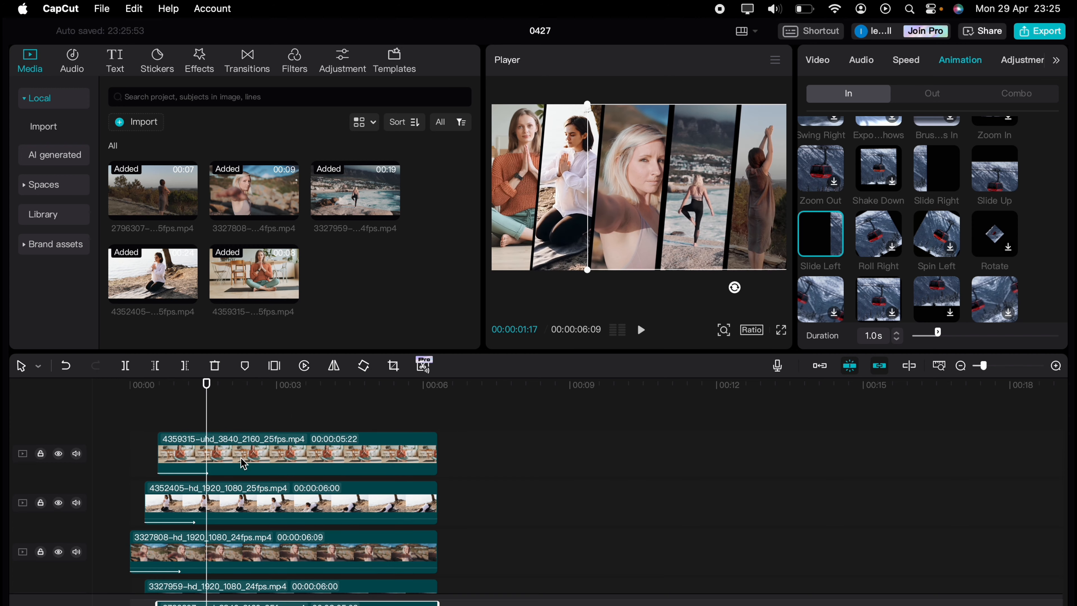
pyautogui.click(105, 423)
pyautogui.press('space')
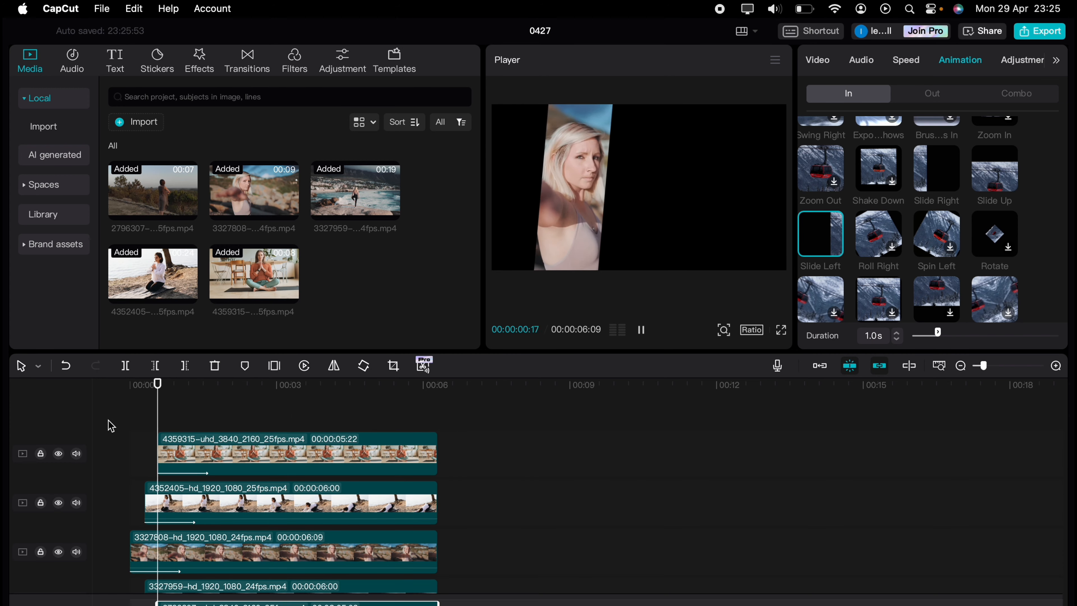
pyautogui.click(143, 411)
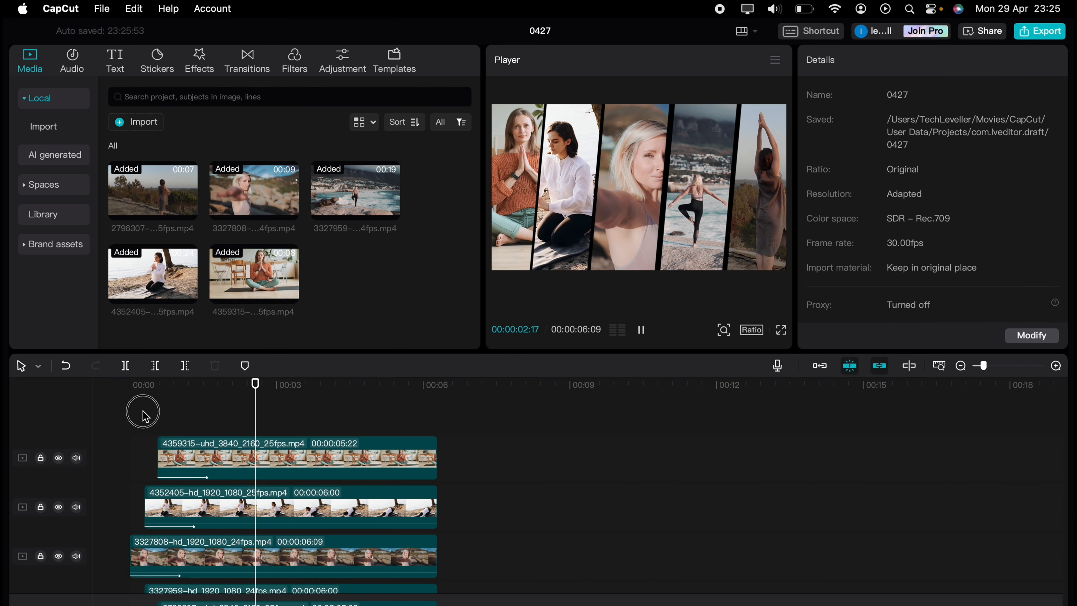
pyautogui.click(102, 419)
pyautogui.press('space')
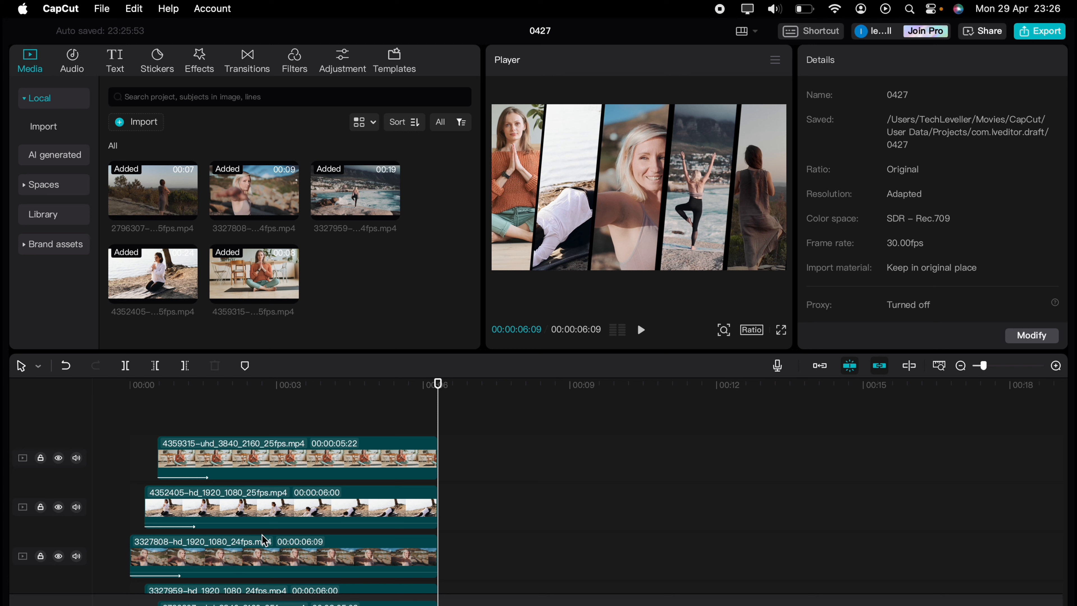
# Step: Shift the third clip's Mirror mask slightly to the right
pyautogui.click(264, 545)
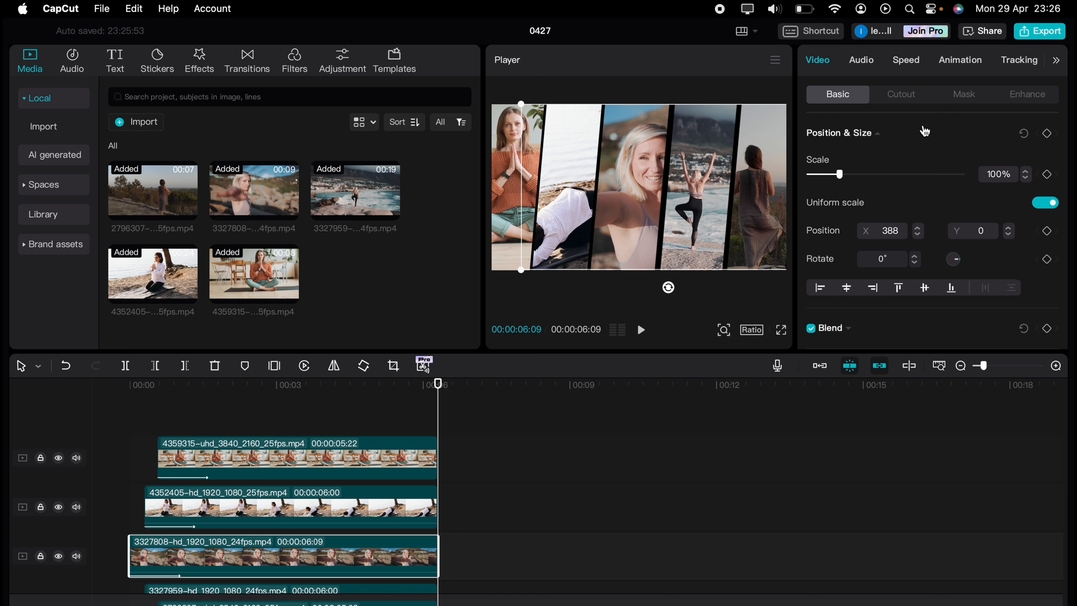
pyautogui.click(959, 95)
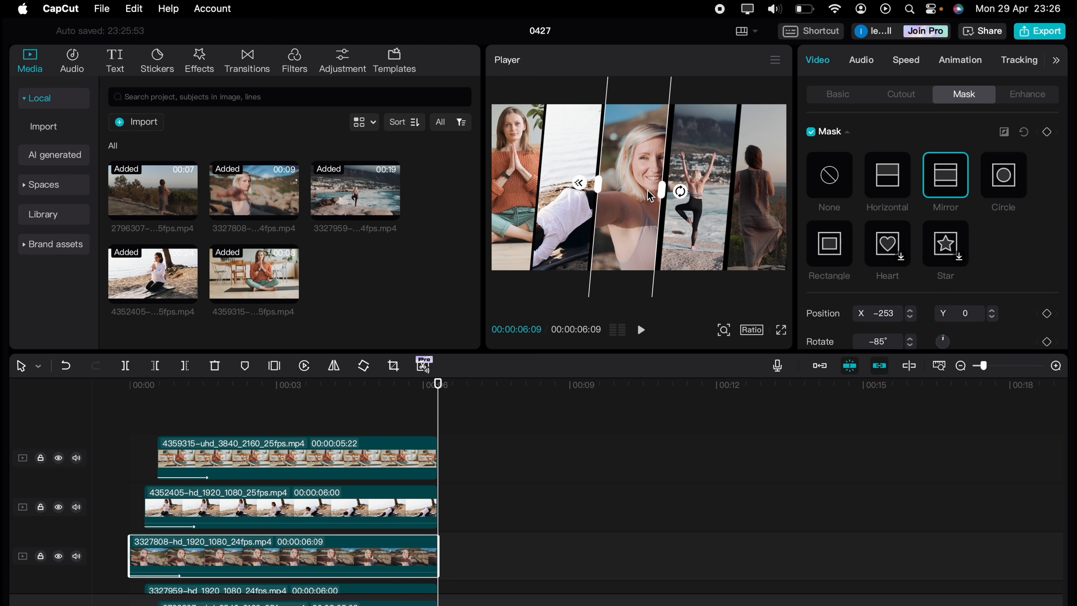
pyautogui.moveTo(659, 190); pyautogui.dragTo(661, 190)
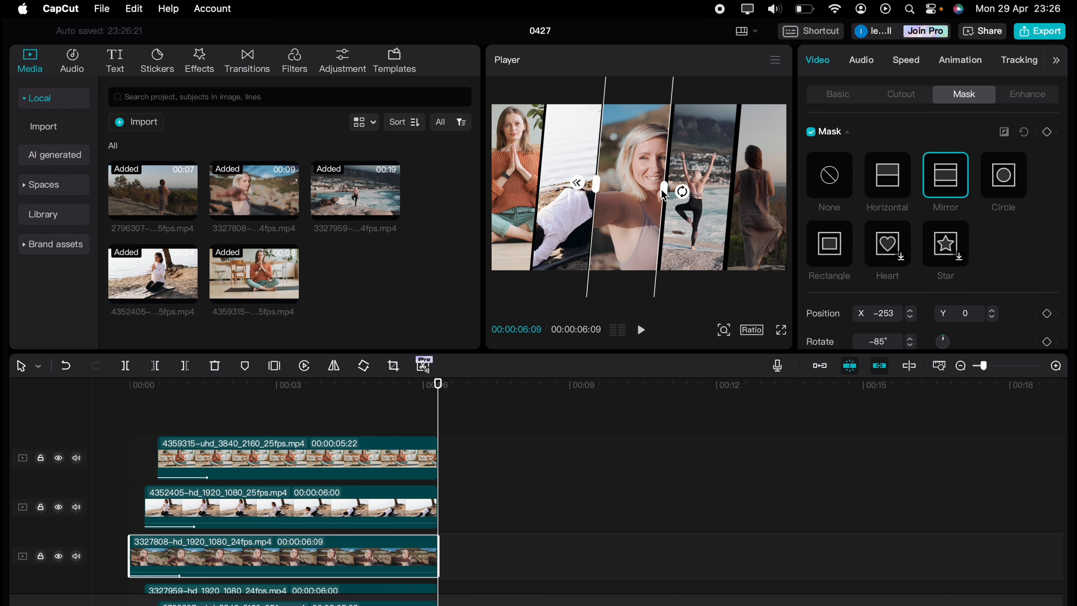
# Step: Nudge the third clip to the right in the frame
pyautogui.click(830, 93)
pyautogui.moveTo(633, 186); pyautogui.dragTo(634, 187)
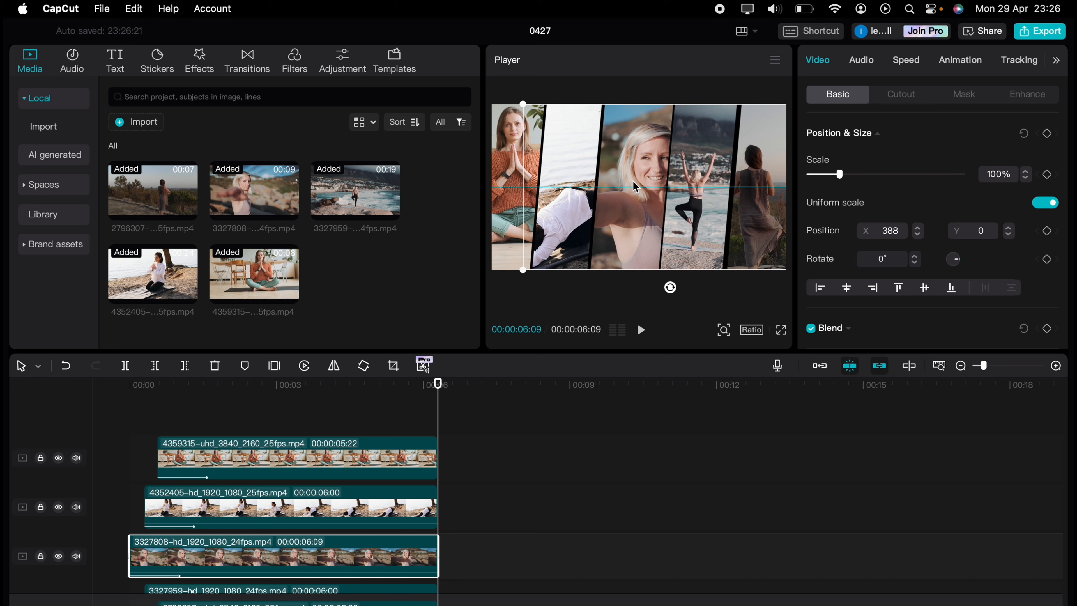
pyautogui.moveTo(633, 182); pyautogui.dragTo(662, 175)
# Step: Nudge the fifth clip slightly in the frame and play back the collage
pyautogui.scroll(-2, 310, 534)
pyautogui.click(306, 568)
pyautogui.moveTo(677, 214); pyautogui.dragTo(680, 216)
pyautogui.click(106, 431)
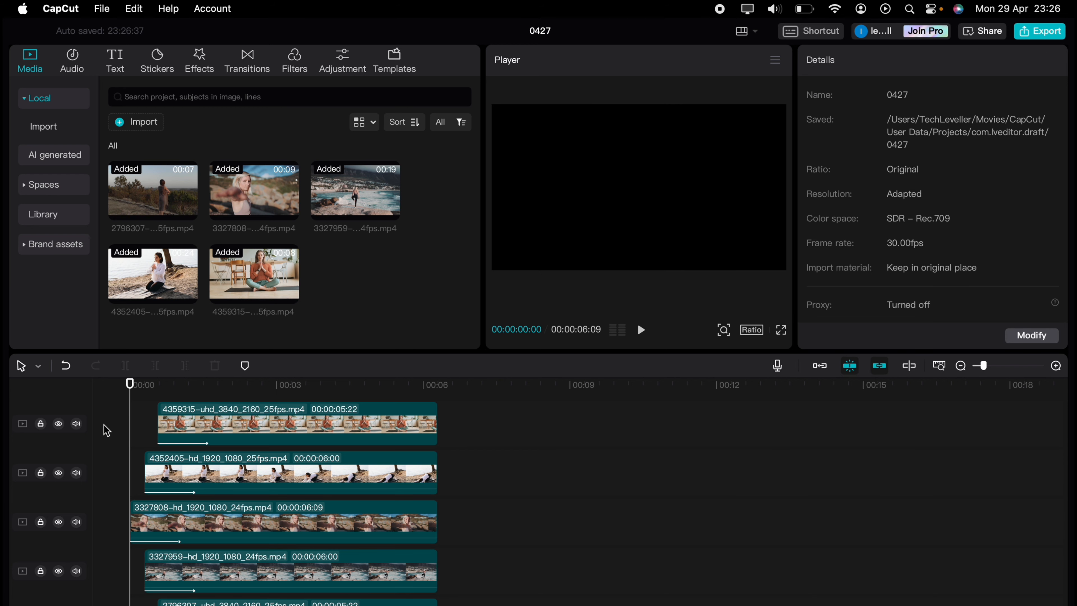
pyautogui.press('space')
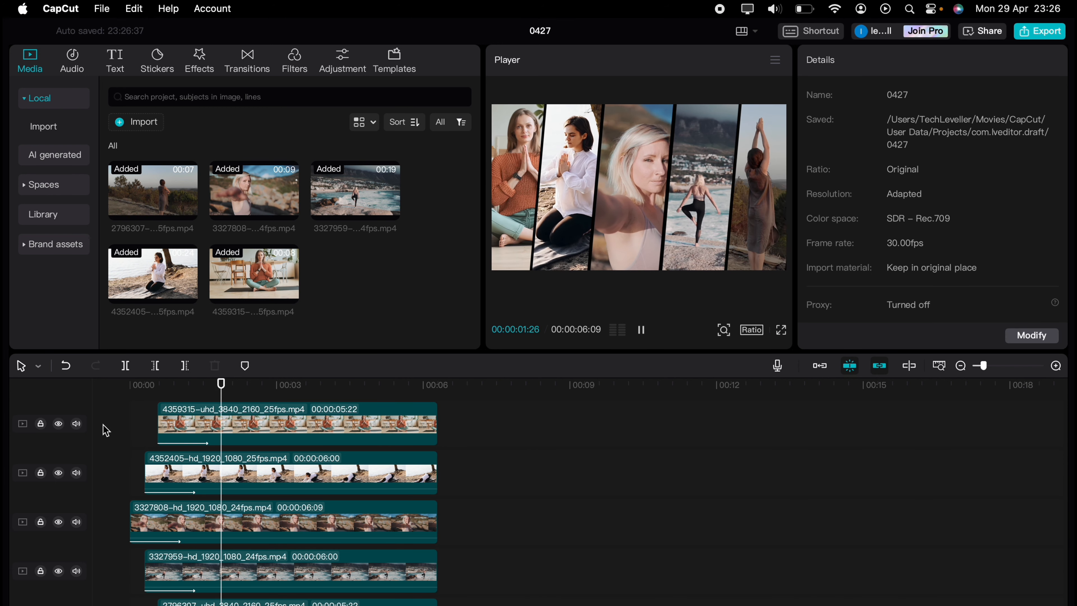